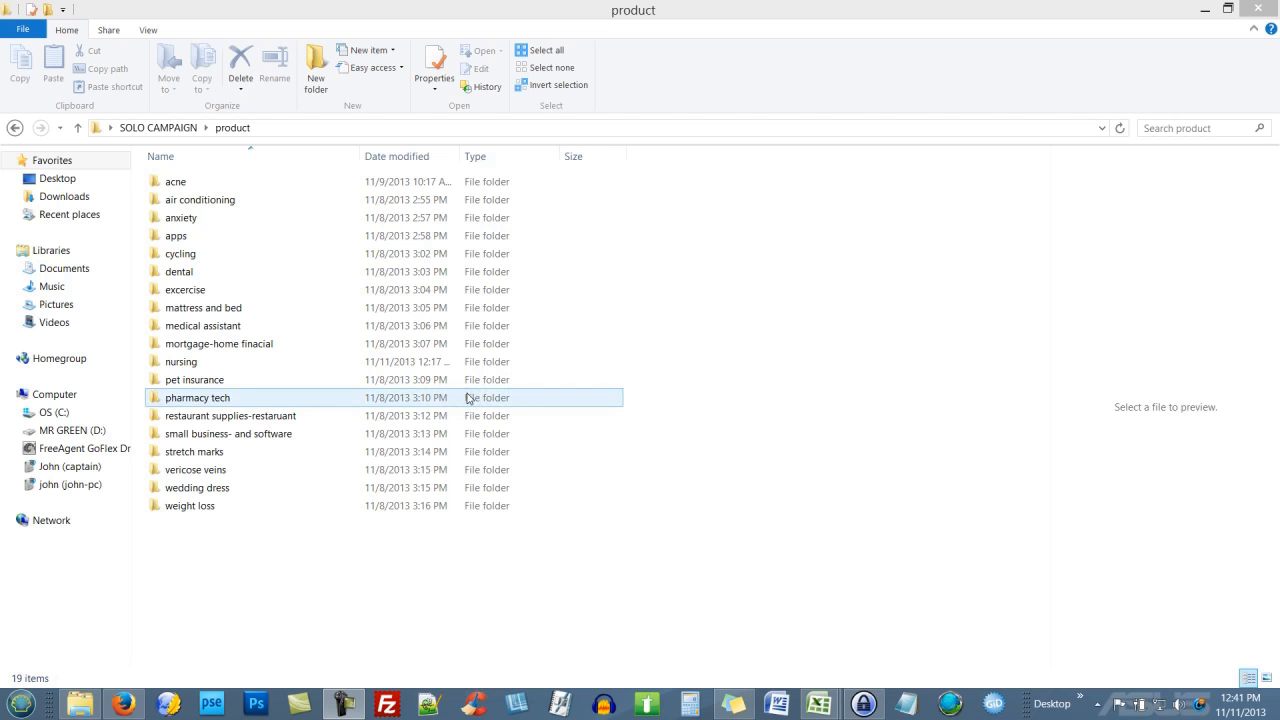
Step: Go into the nursing folder and open the Money Keywords workbook in Excel
left_click(389, 284)
left_click(269, 366)
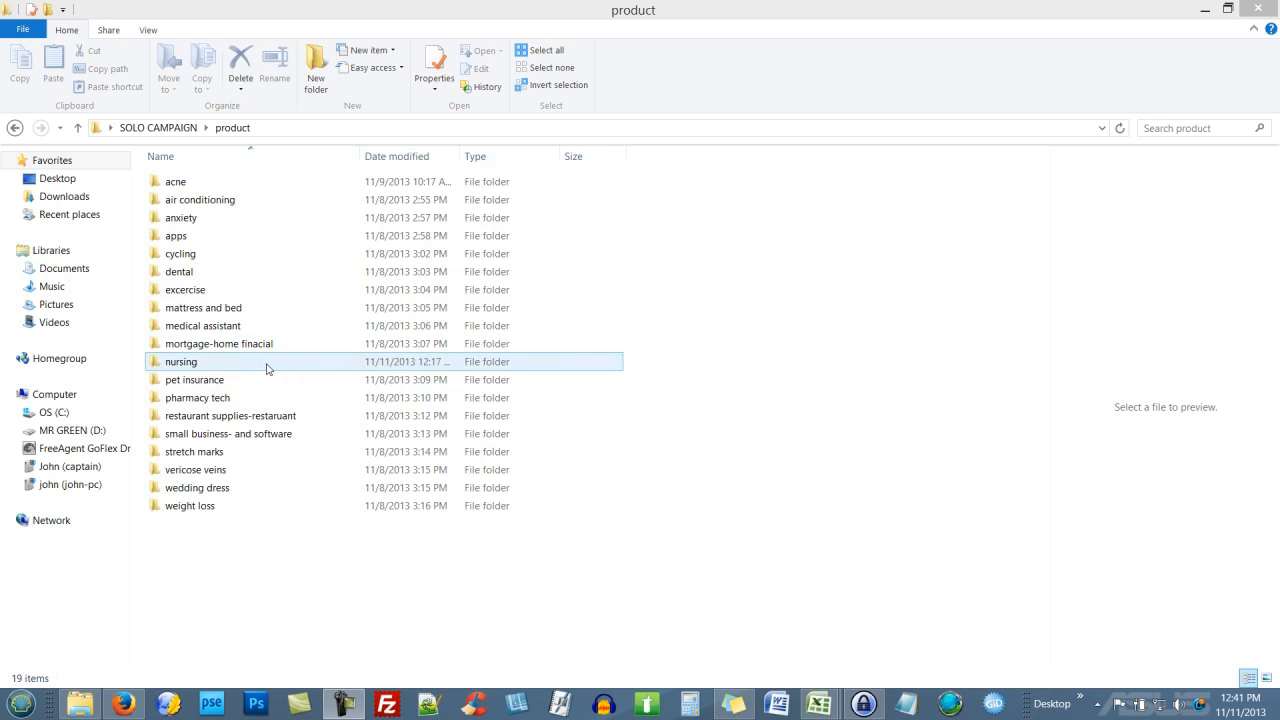
double_click(266, 366)
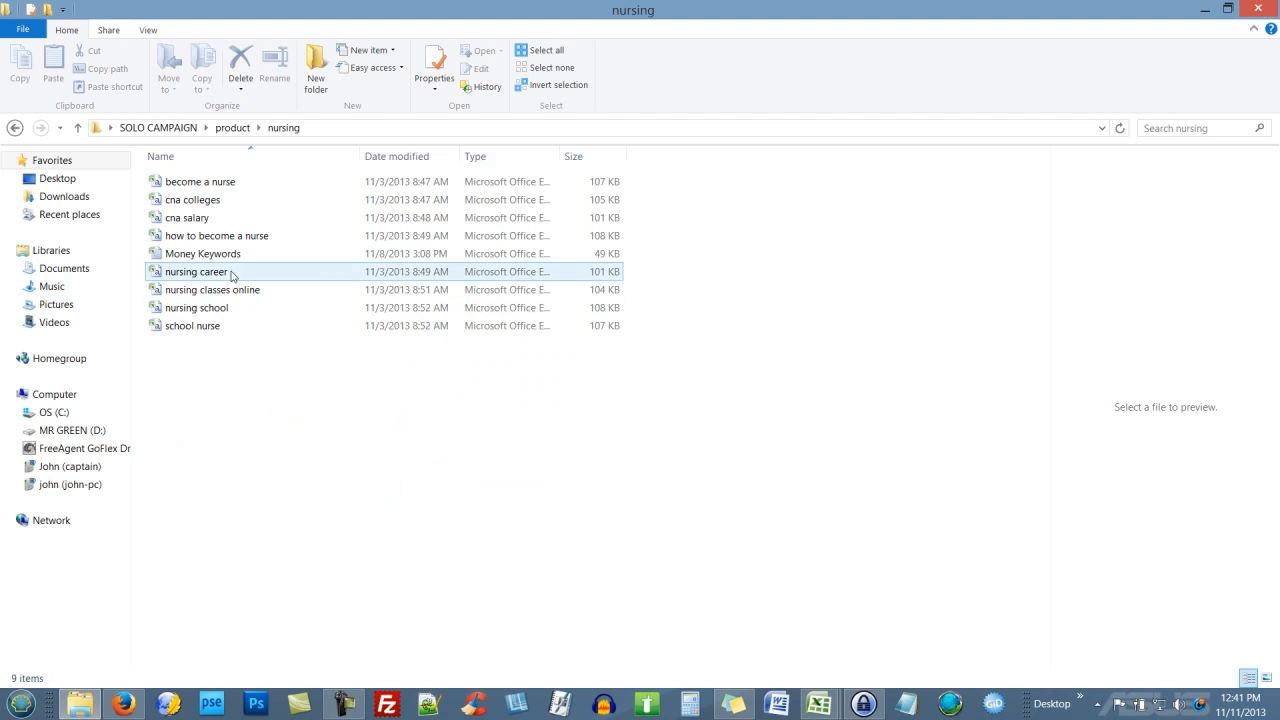
double_click(229, 262)
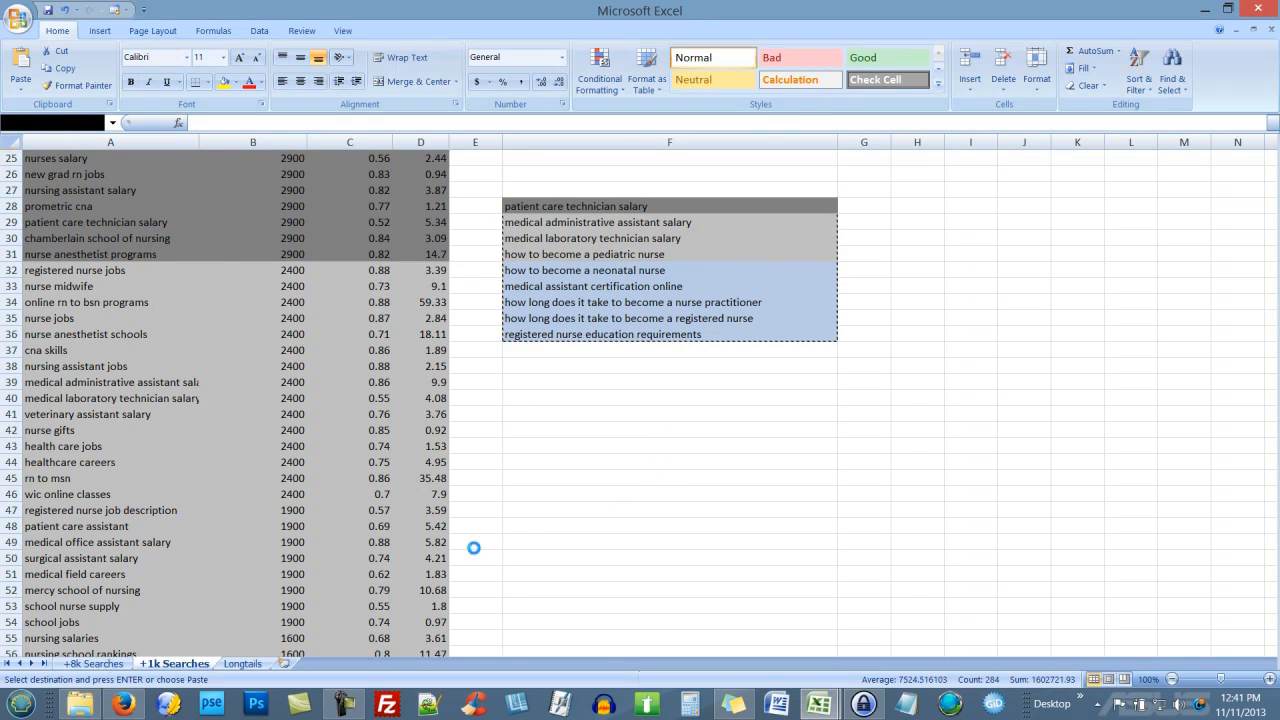
Step: Copy 'phlebotomy' from cell A2 of the +8k Searches sheet and return to Firefox
left_click(114, 663)
scroll(354, 377, "up", 15)
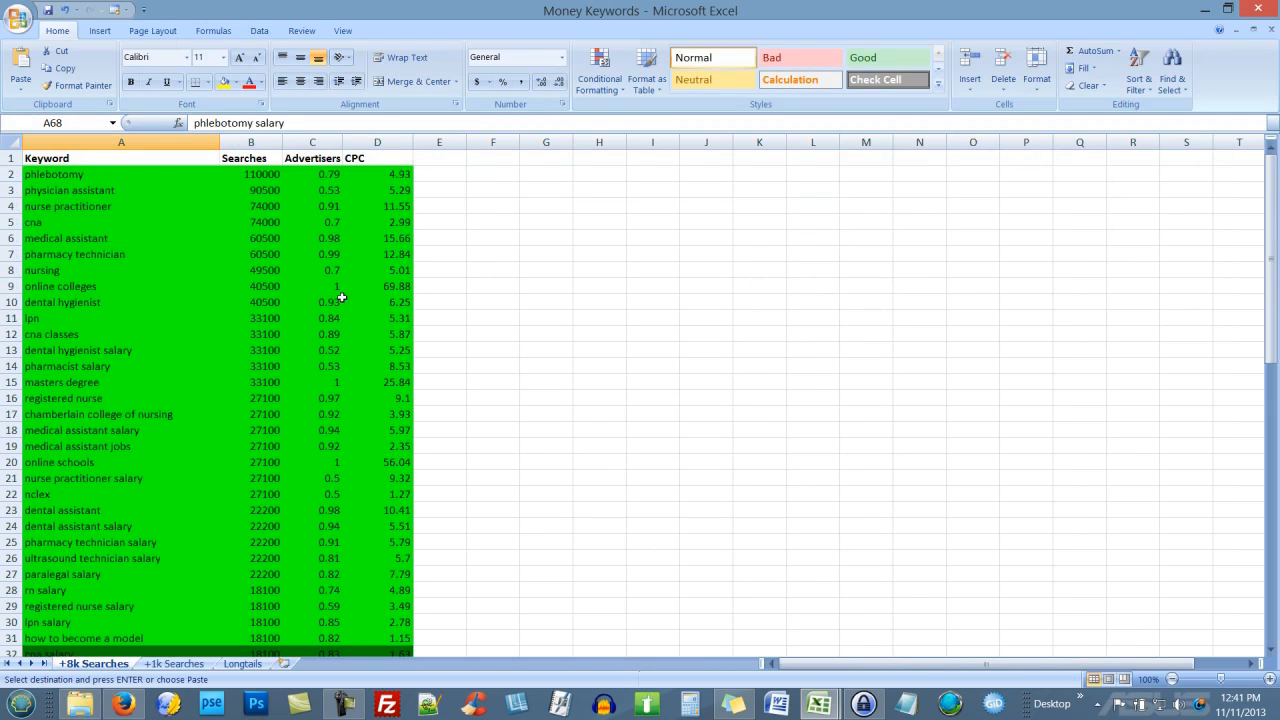
scroll(420, 329, "down", 14)
scroll(347, 350, "up", 14)
scroll(537, 396, "down", 19)
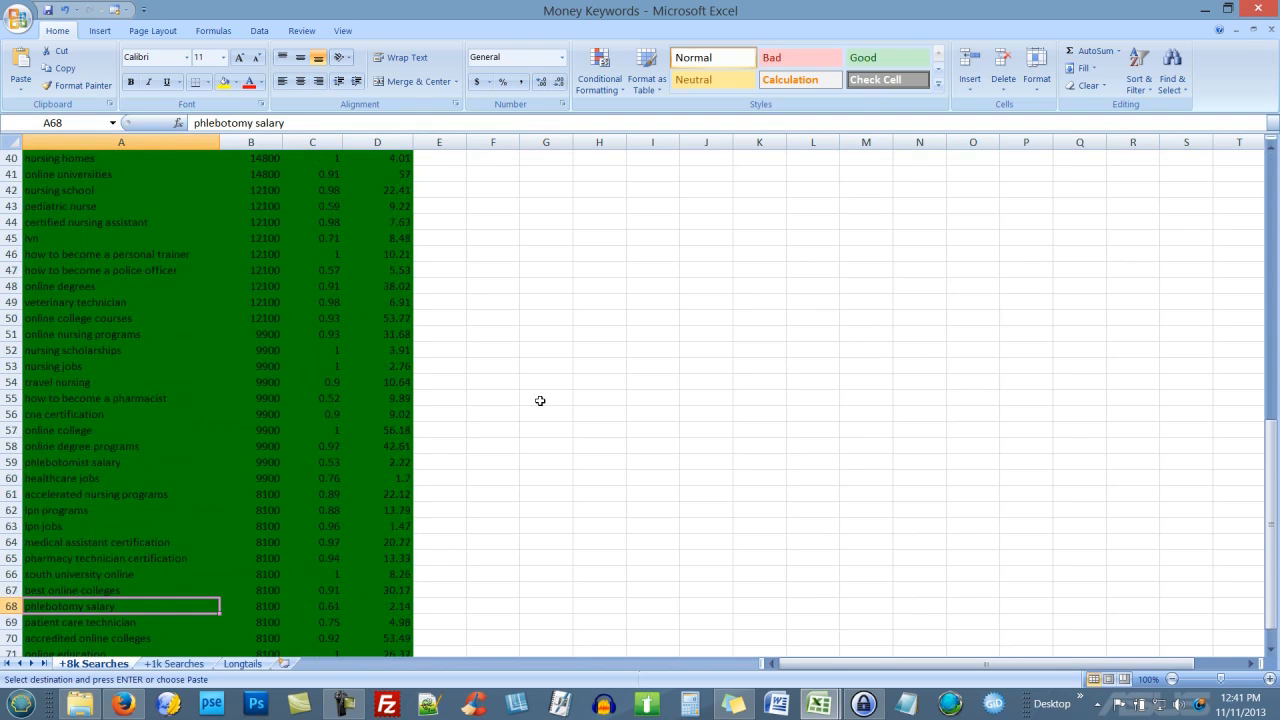
scroll(540, 401, "up", 19)
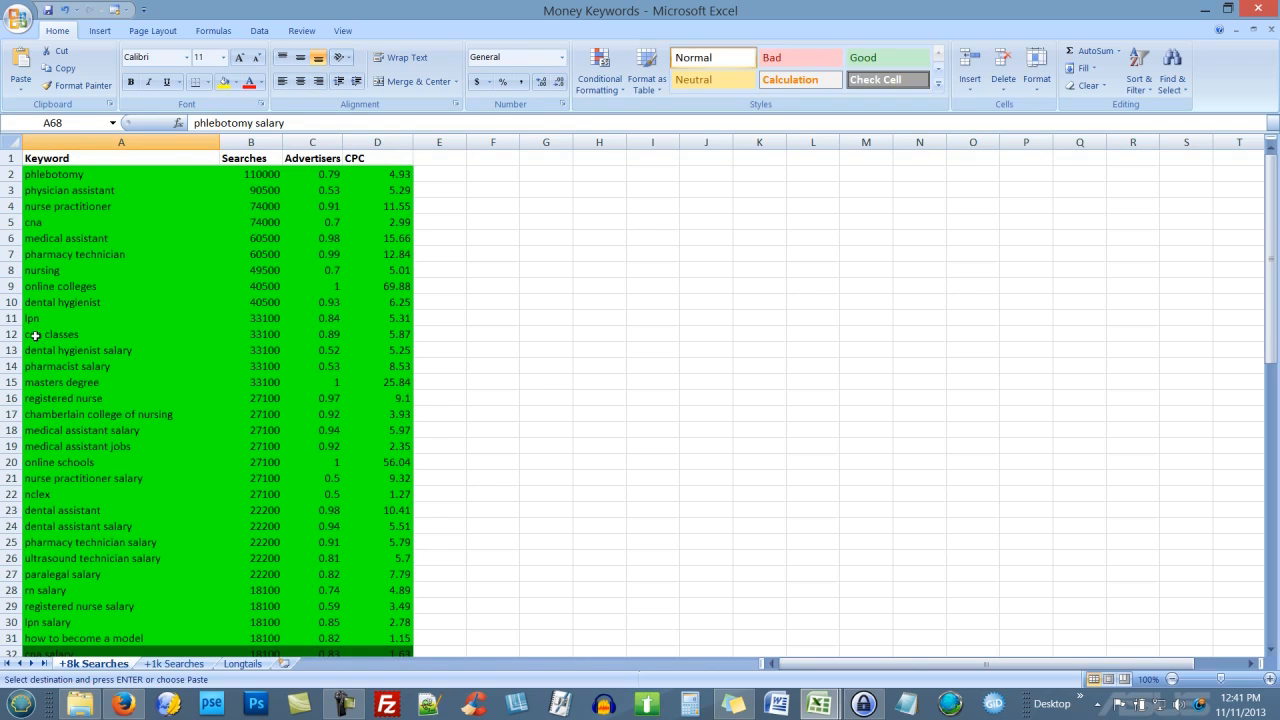
left_click(71, 178)
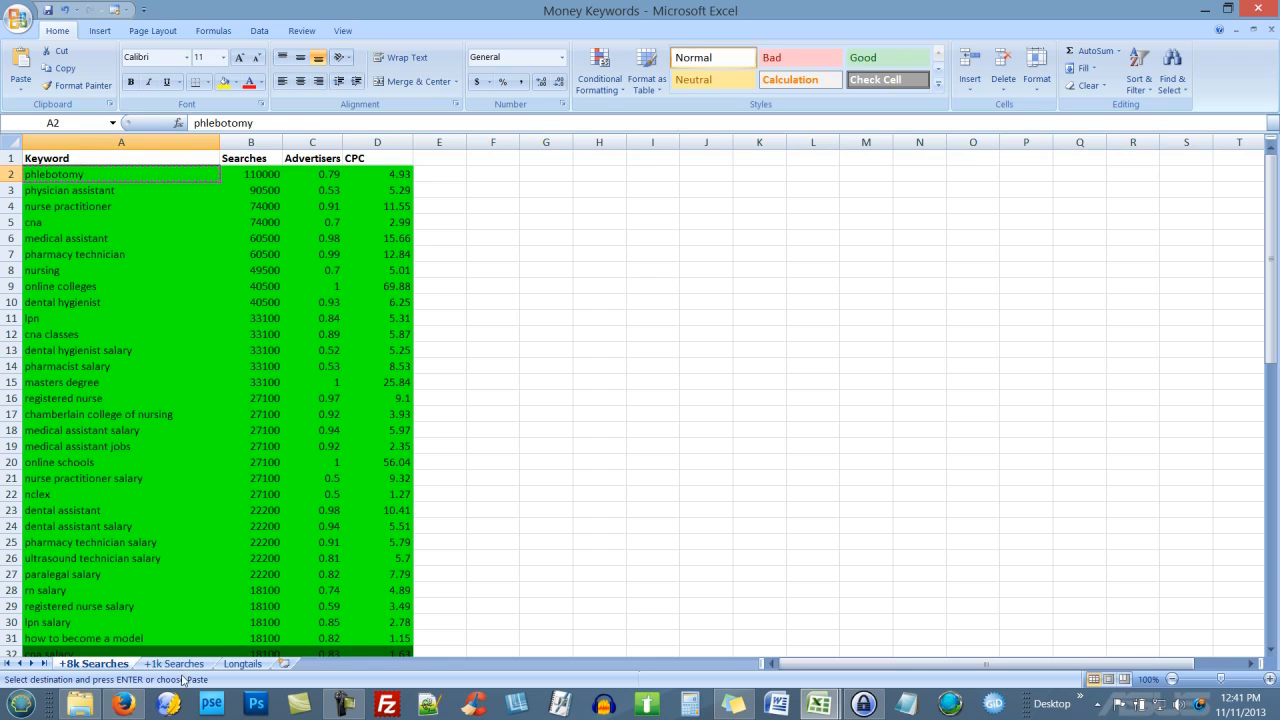
left_click(124, 703)
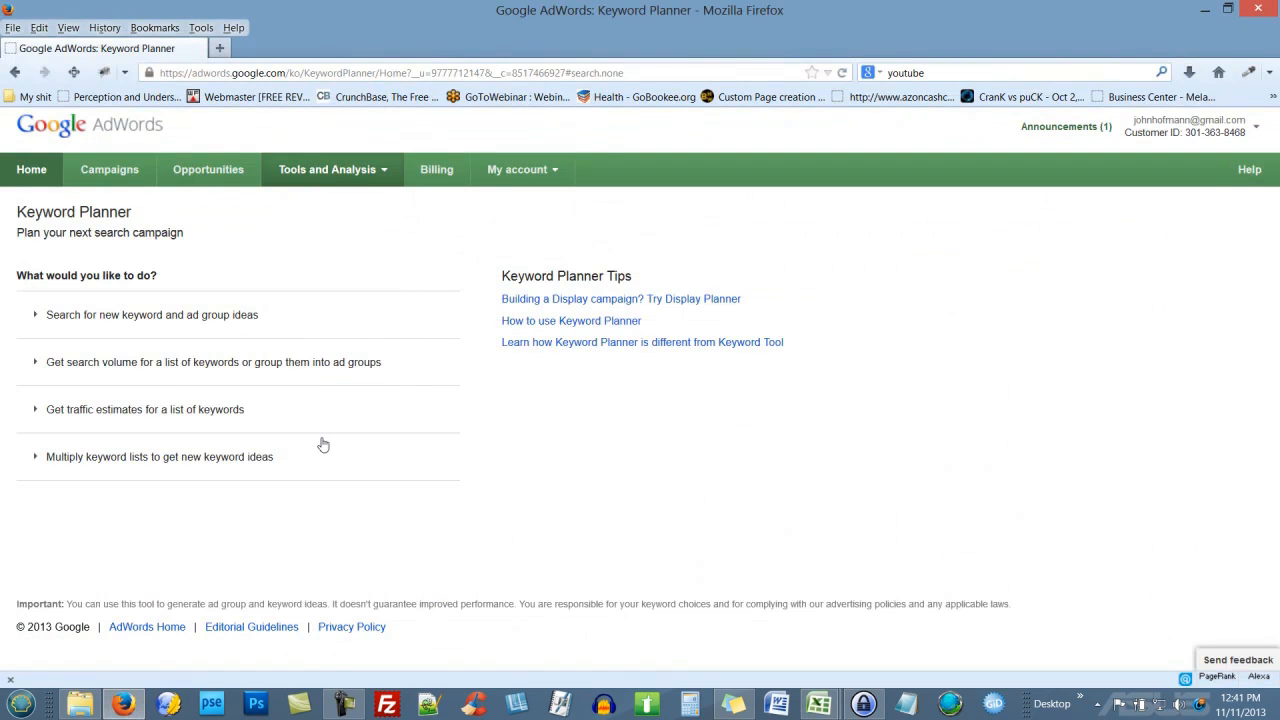
Step: Get new keyword ideas for the pasted term 'phlebotomy' and review the Keyword ideas list
left_click(268, 314)
left_click(251, 393)
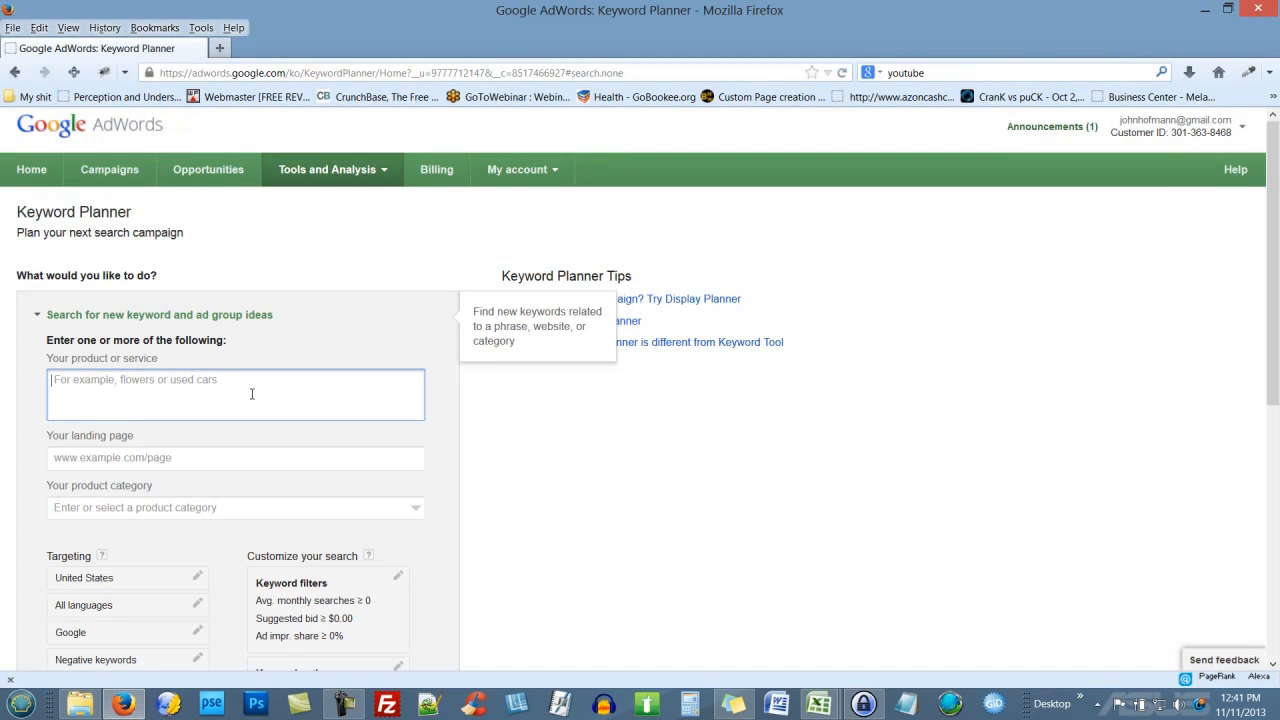
type("phlebotomy")
scroll(251, 393, "down", 5)
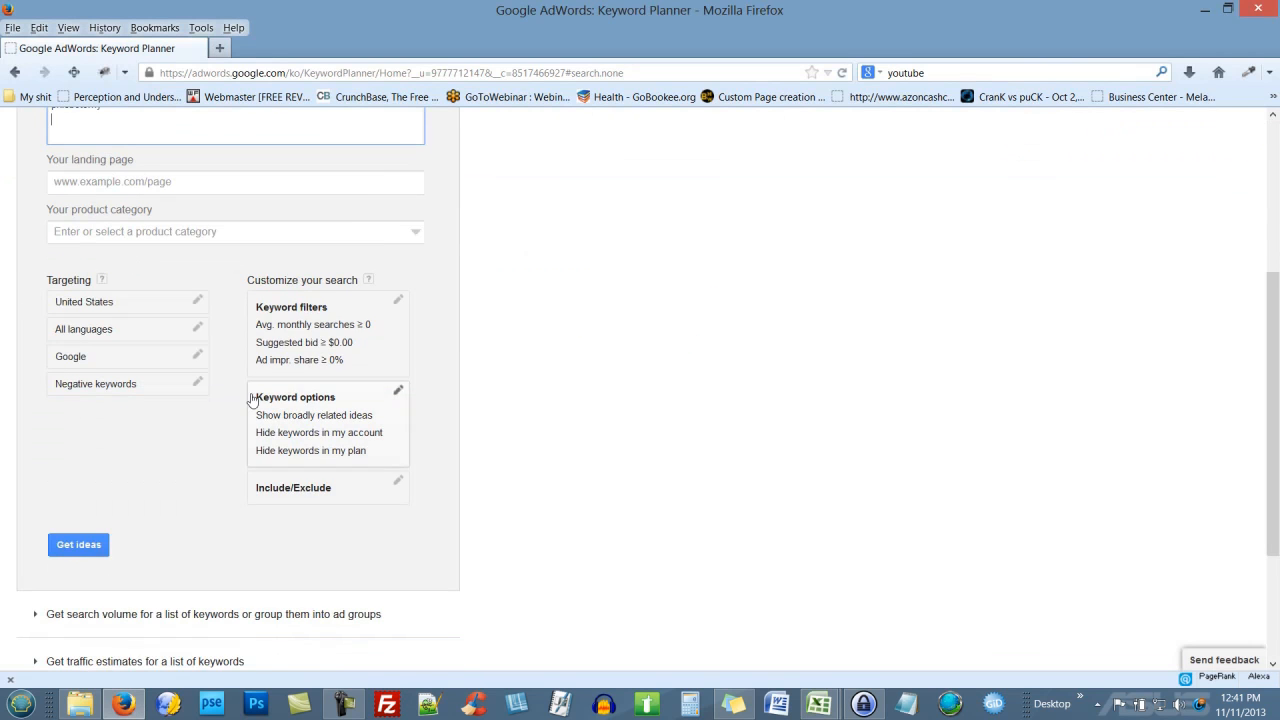
left_click(96, 545)
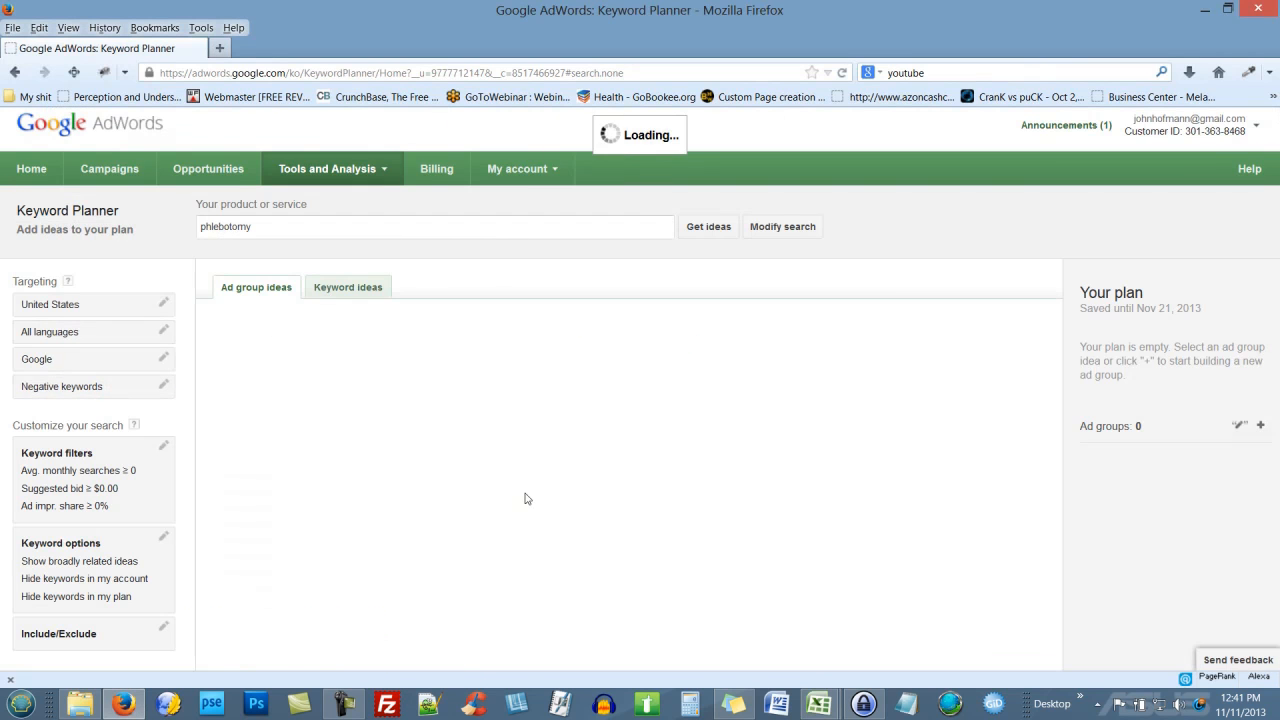
left_click(357, 292)
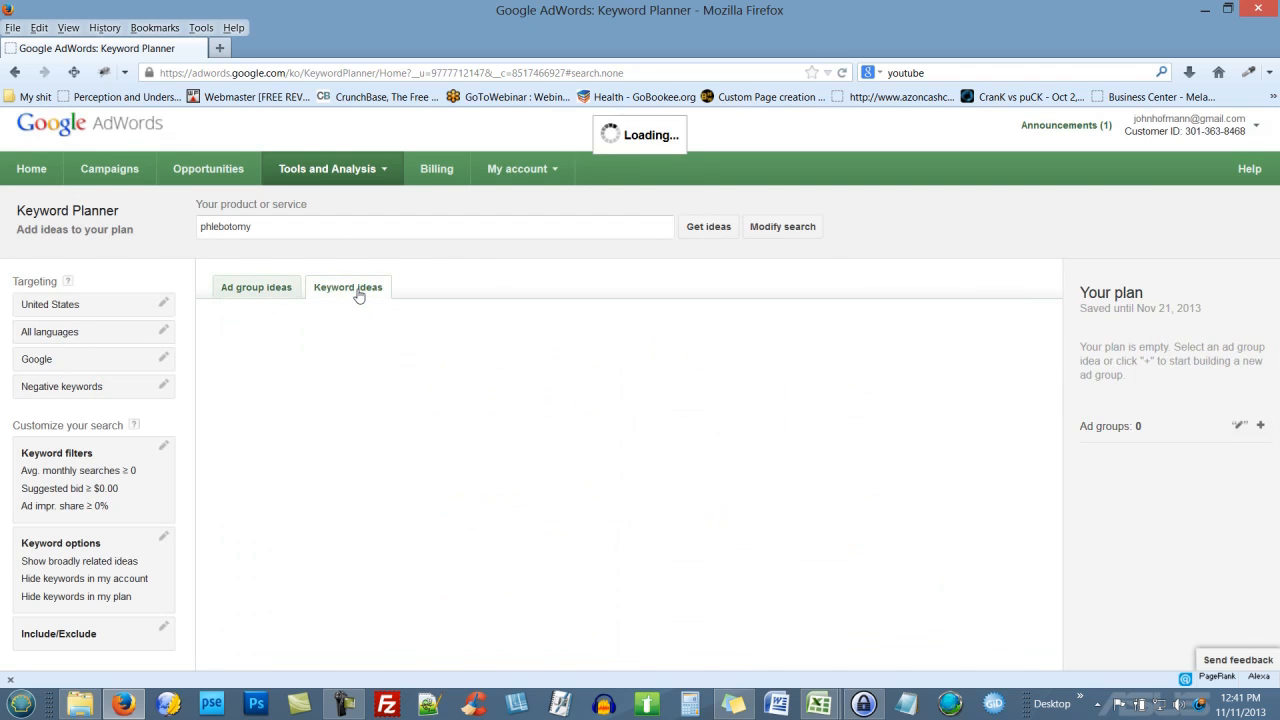
left_click(272, 291)
left_click(350, 289)
scroll(494, 417, "down", 3)
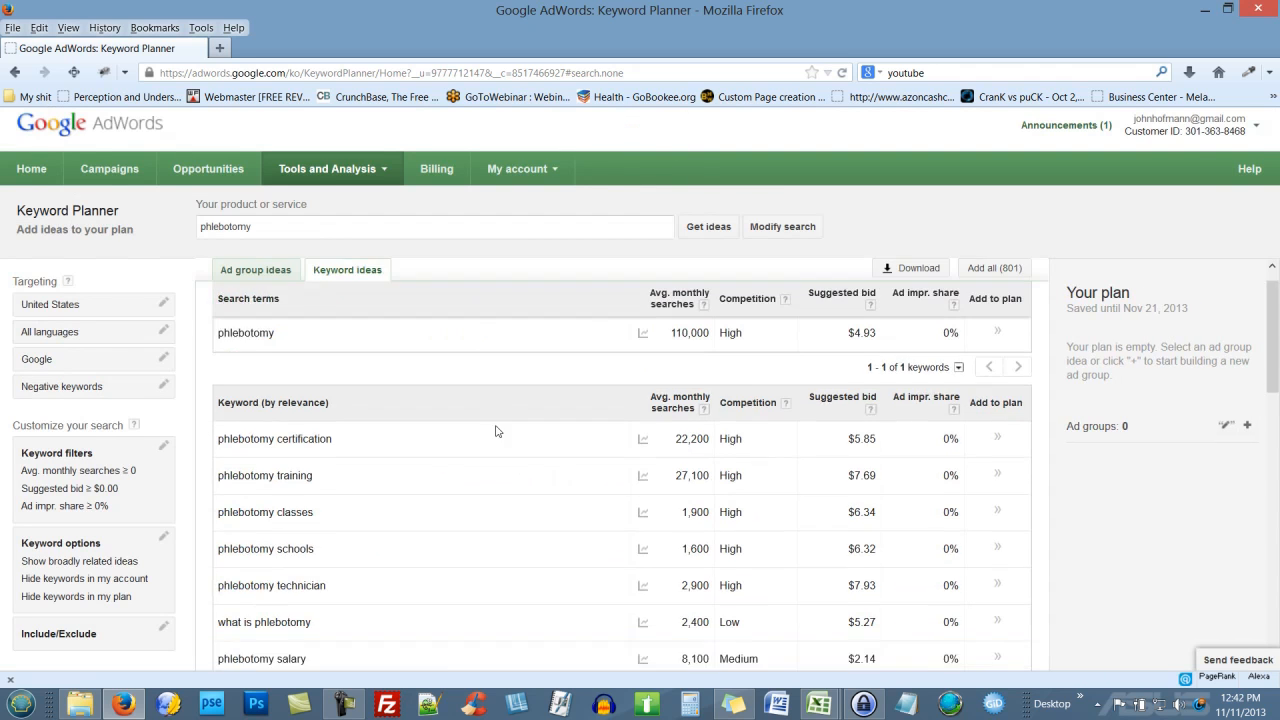
scroll(502, 441, "up", 3)
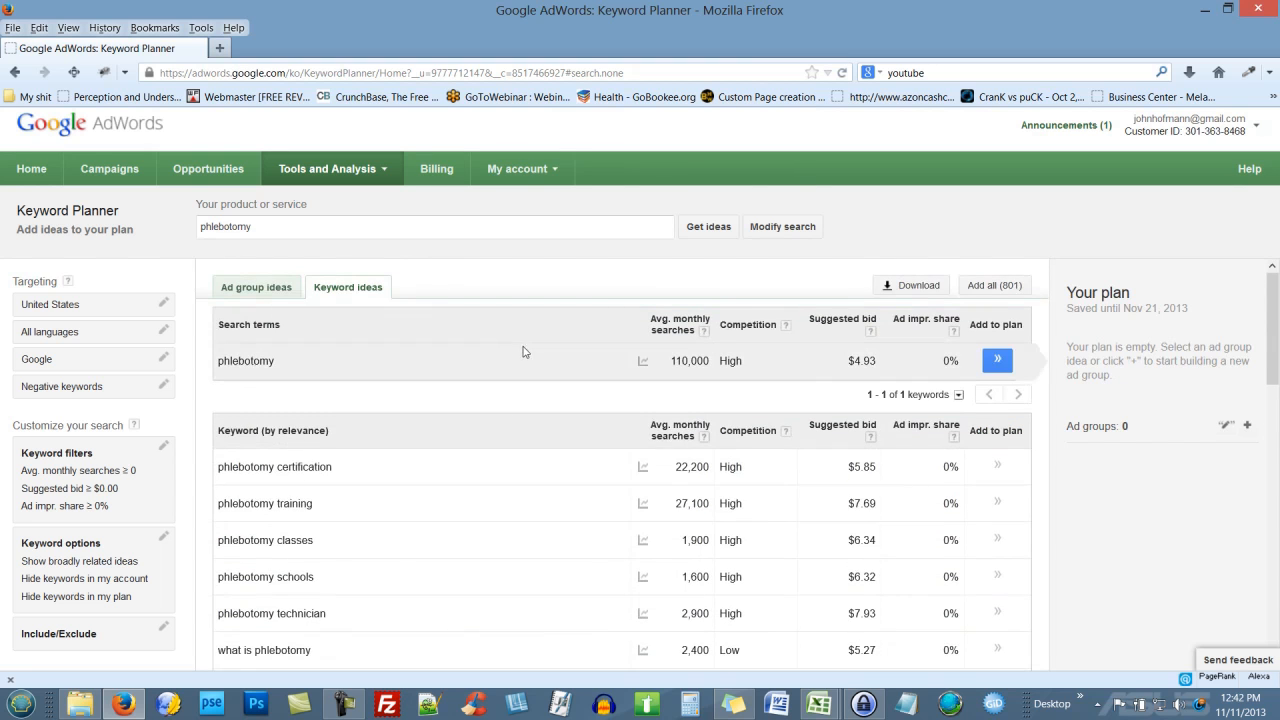
Step: Download the historical statistics as a CSV and save it into the DEMO folder
left_click(905, 286)
left_click(413, 472)
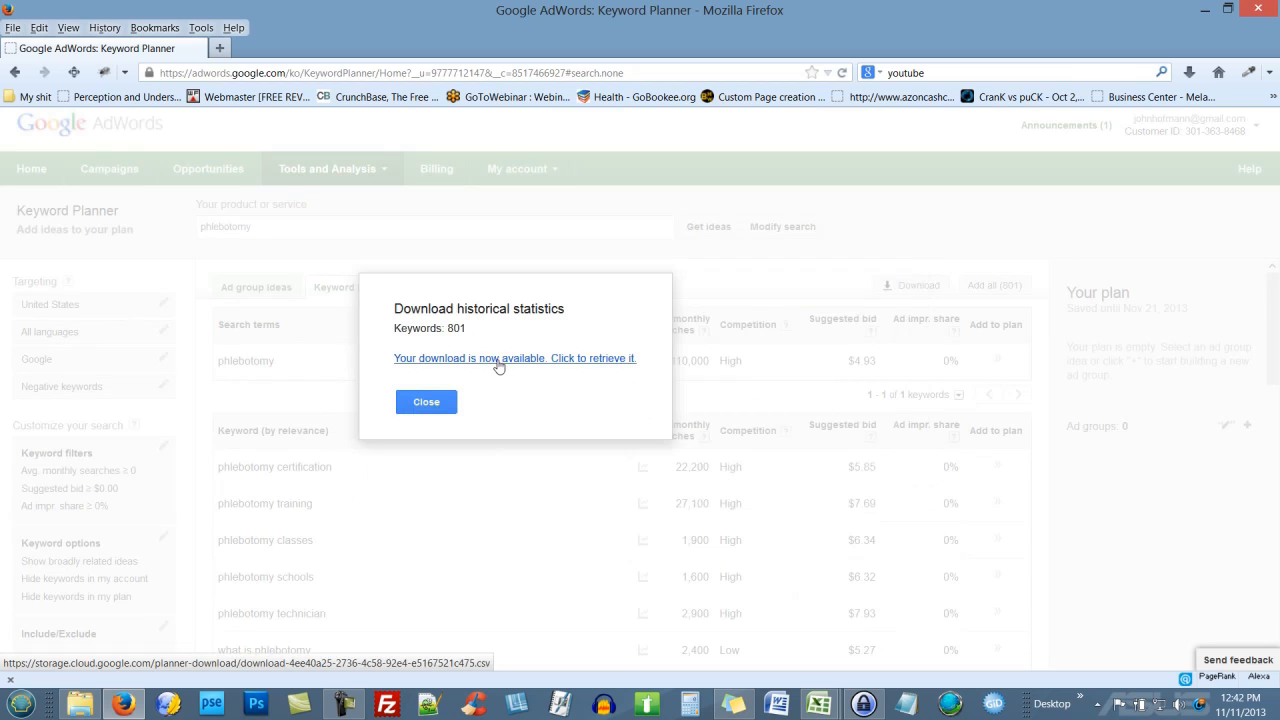
left_click(498, 362)
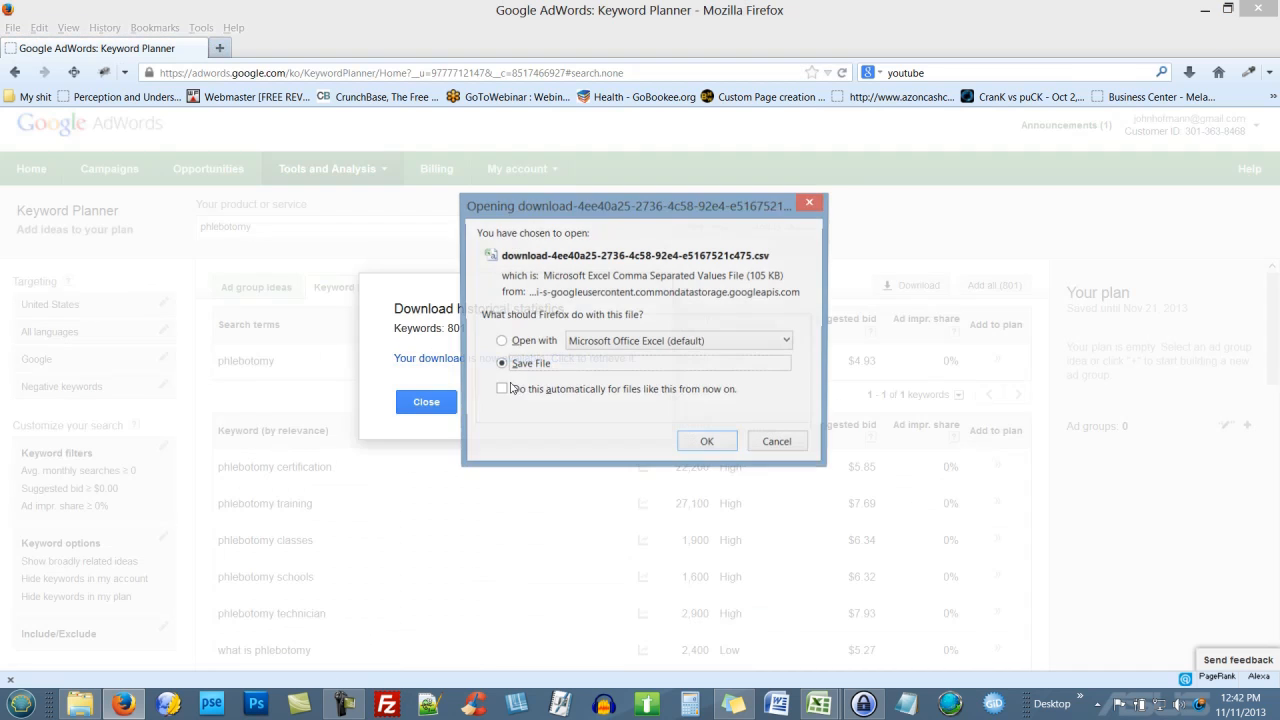
left_click(700, 444)
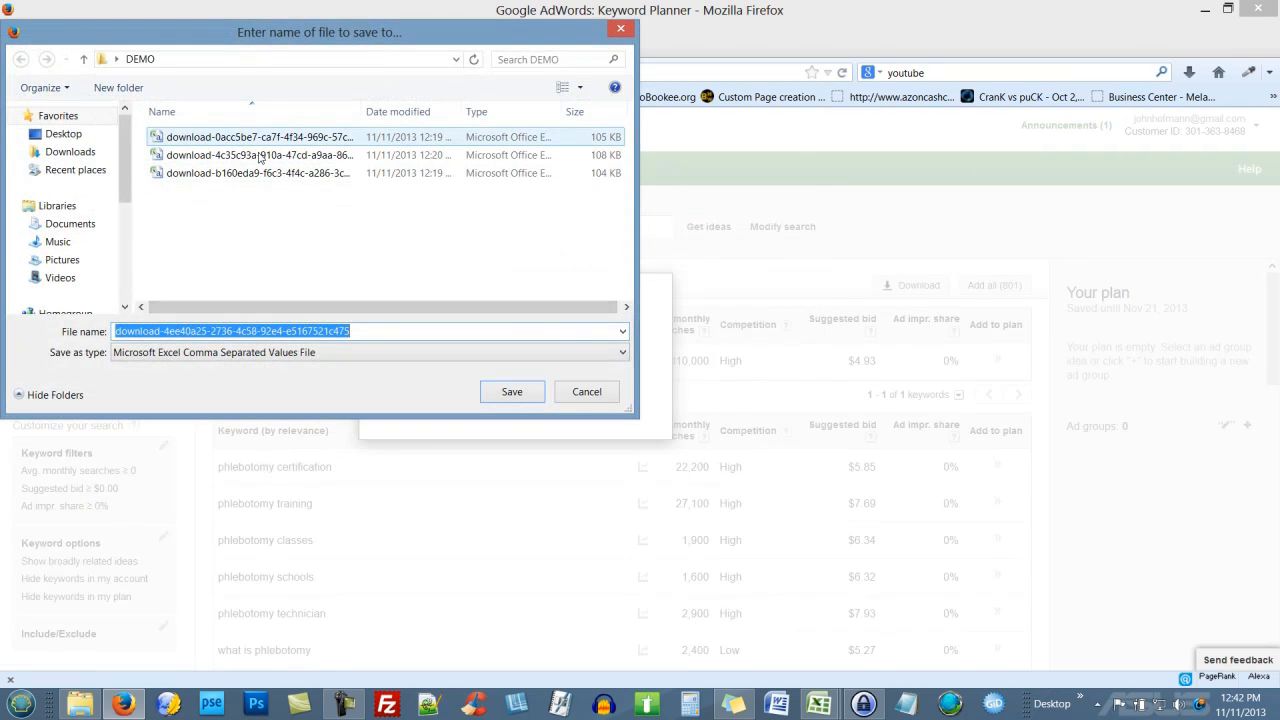
left_click(503, 391)
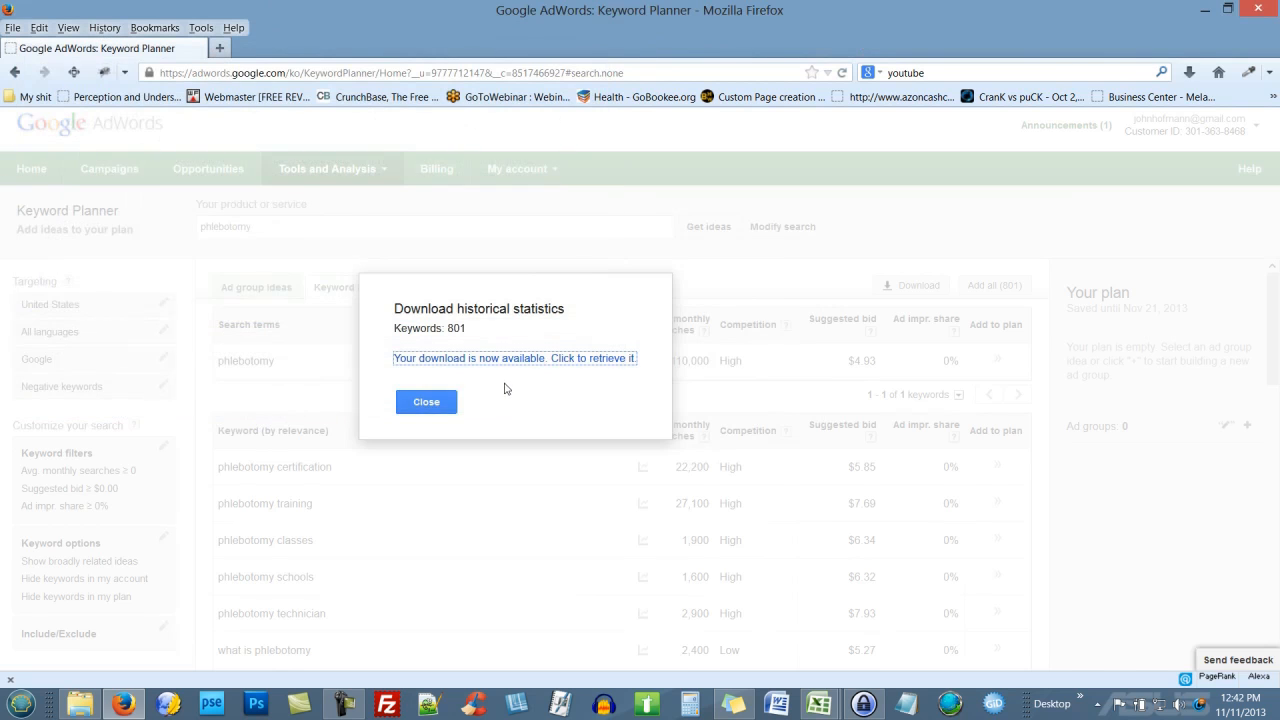
left_click(438, 400)
left_click(339, 230)
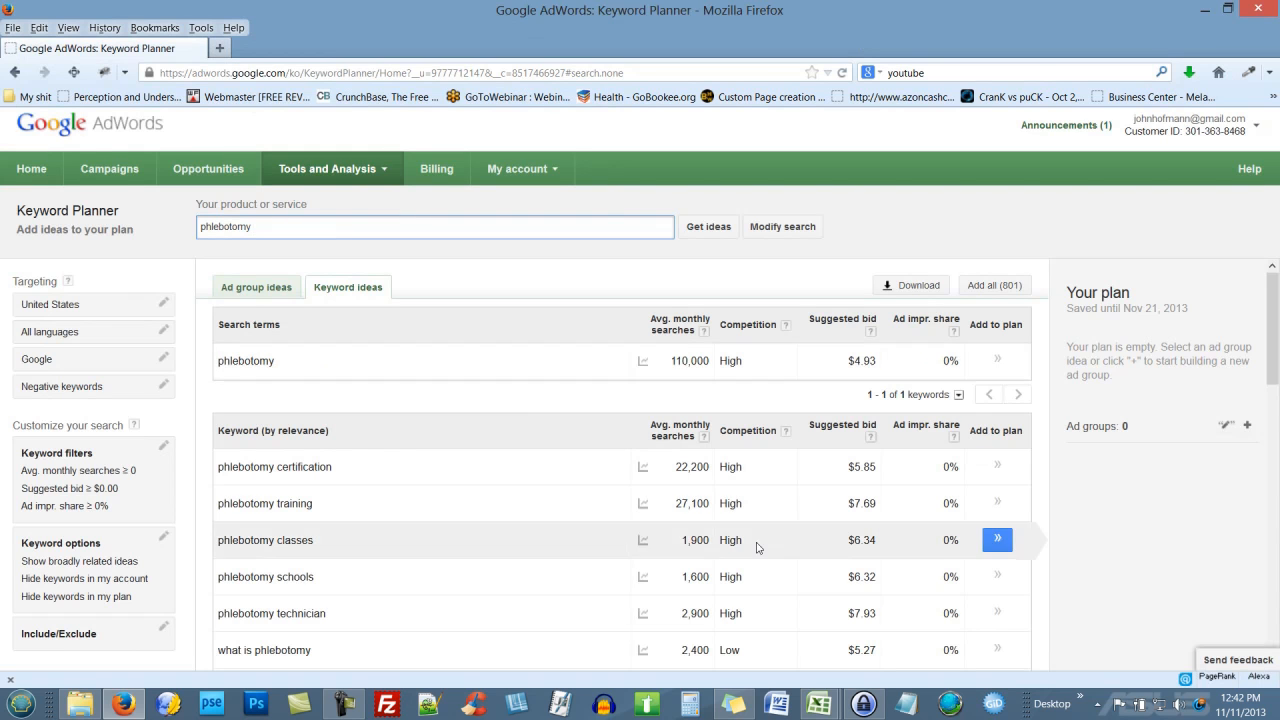
left_click(820, 703)
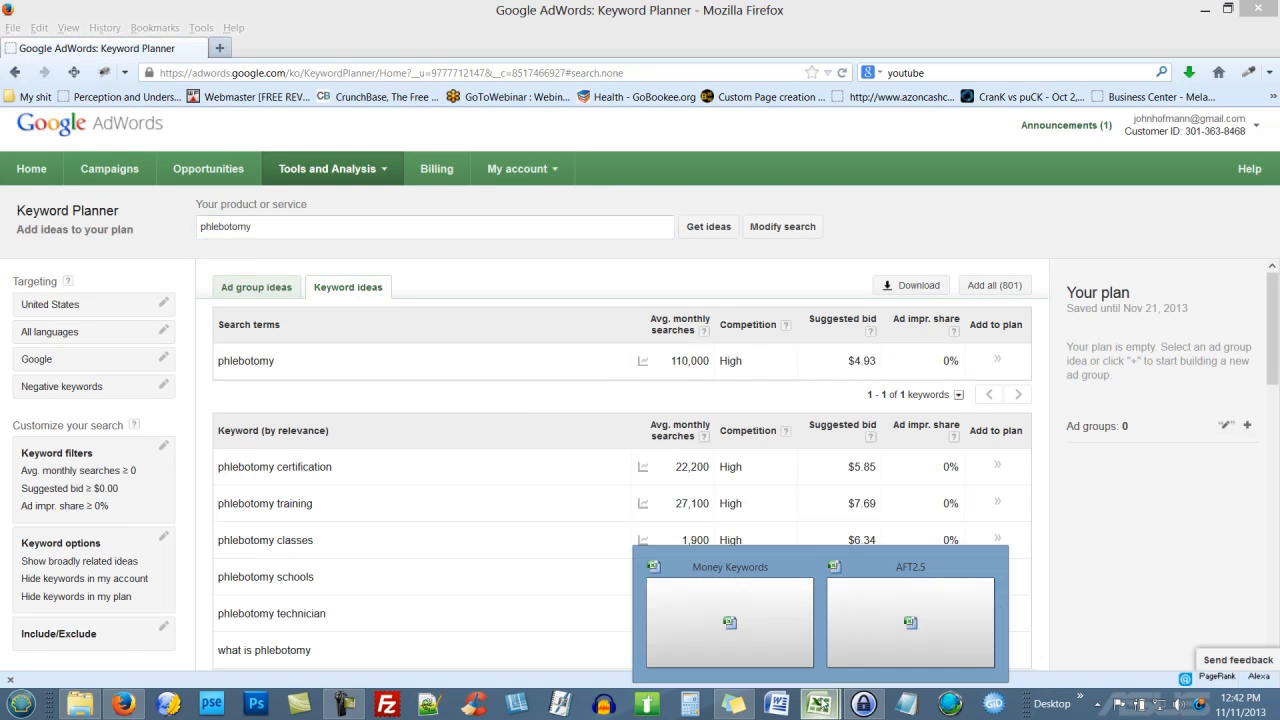
Step: Copy 'phlebotomy salary' from cell A68 of Money Keywords and return to the Keyword Planner
left_click(788, 616)
scroll(155, 250, "down", 10)
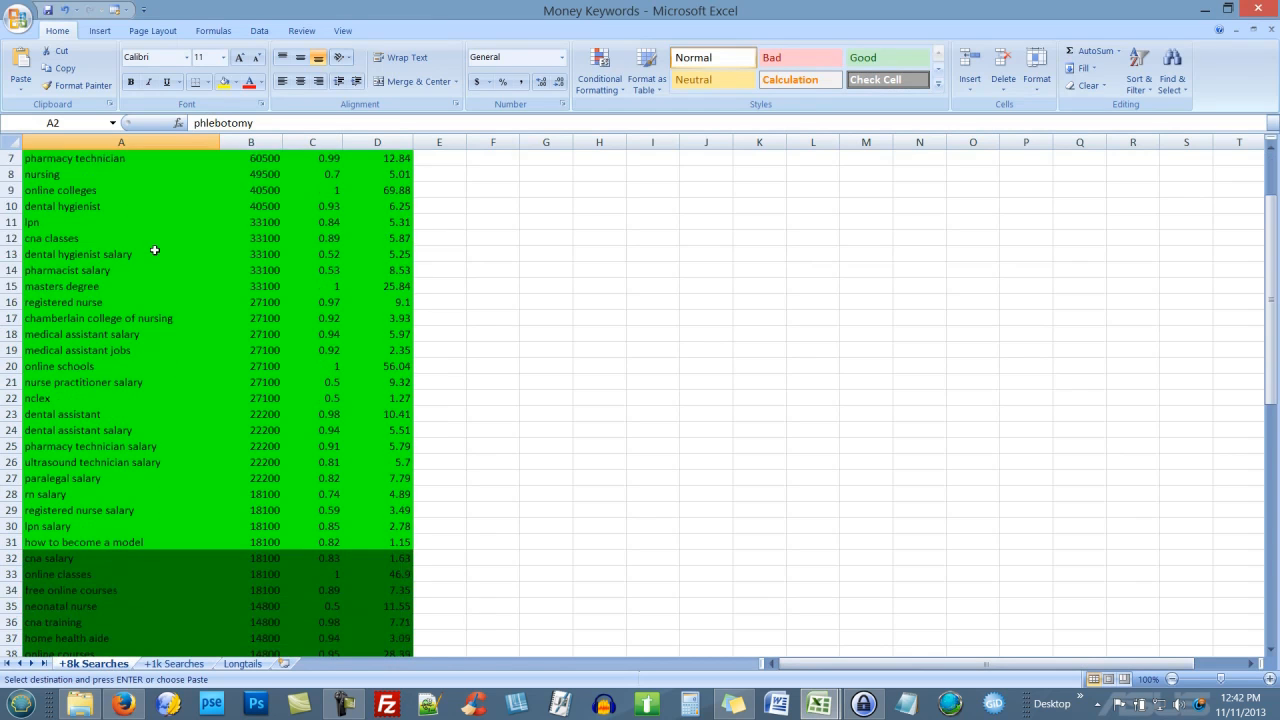
scroll(155, 250, "down", 5)
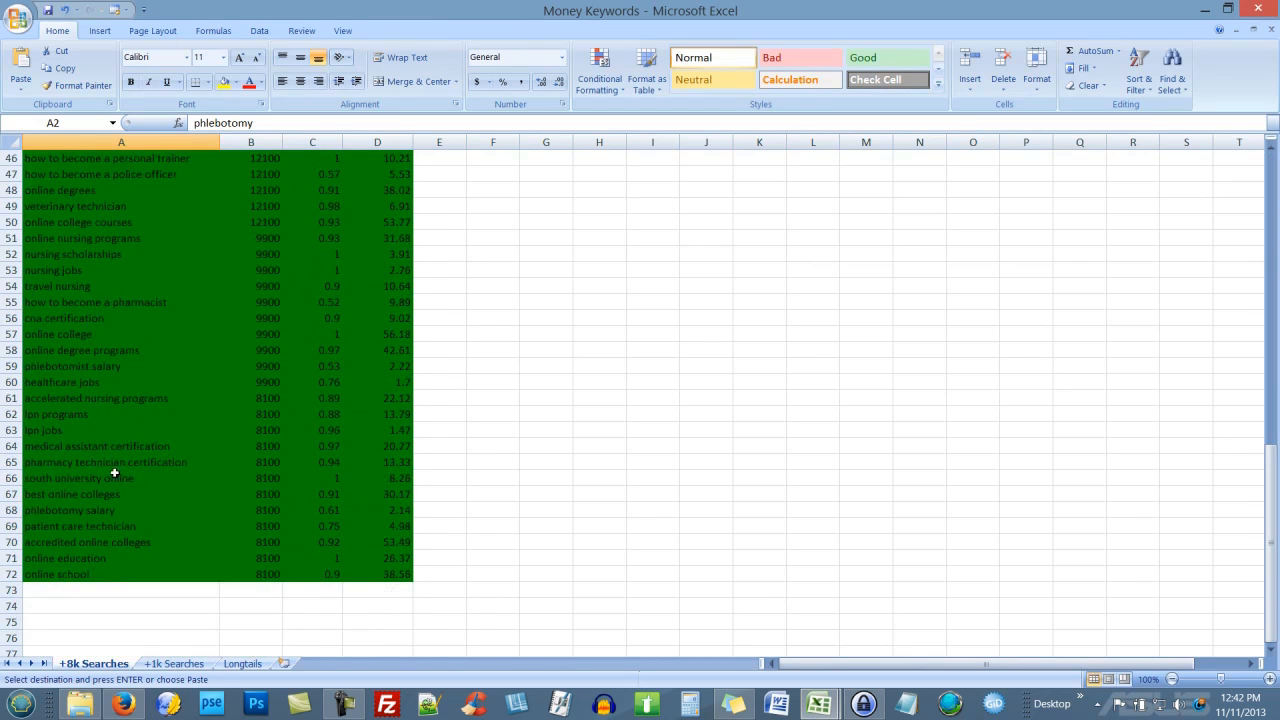
left_click(91, 509)
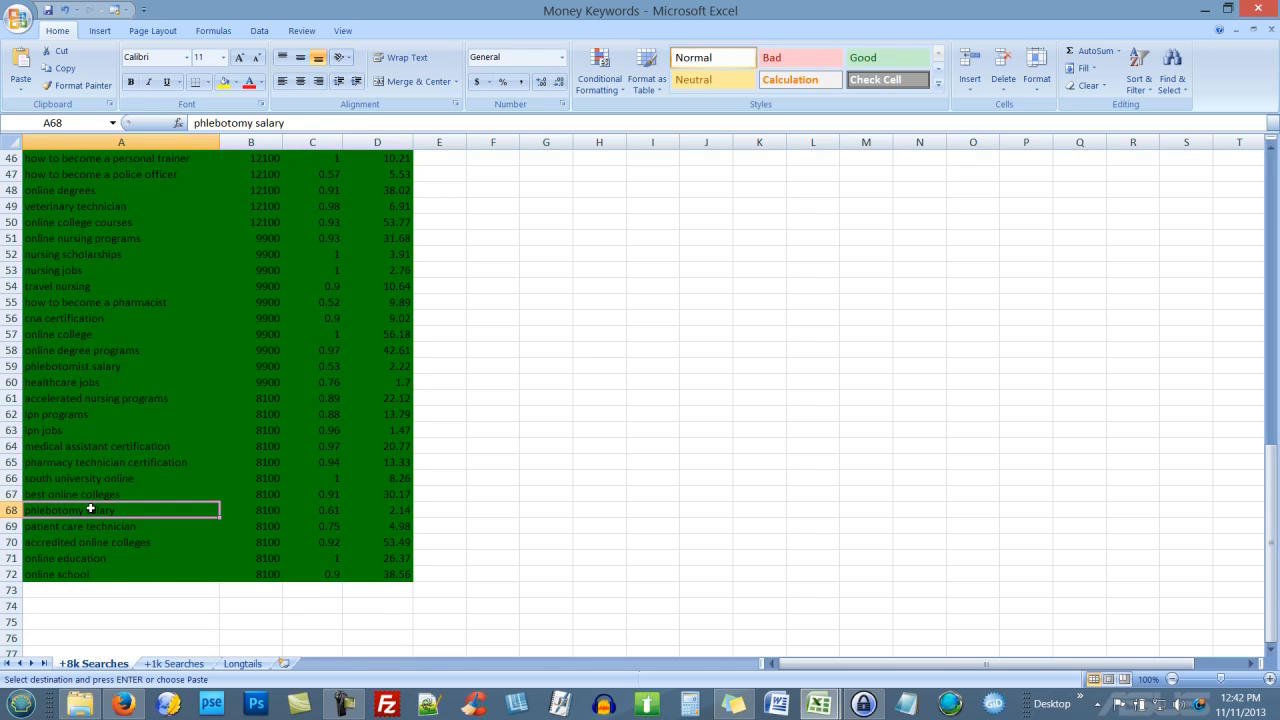
left_click(130, 703)
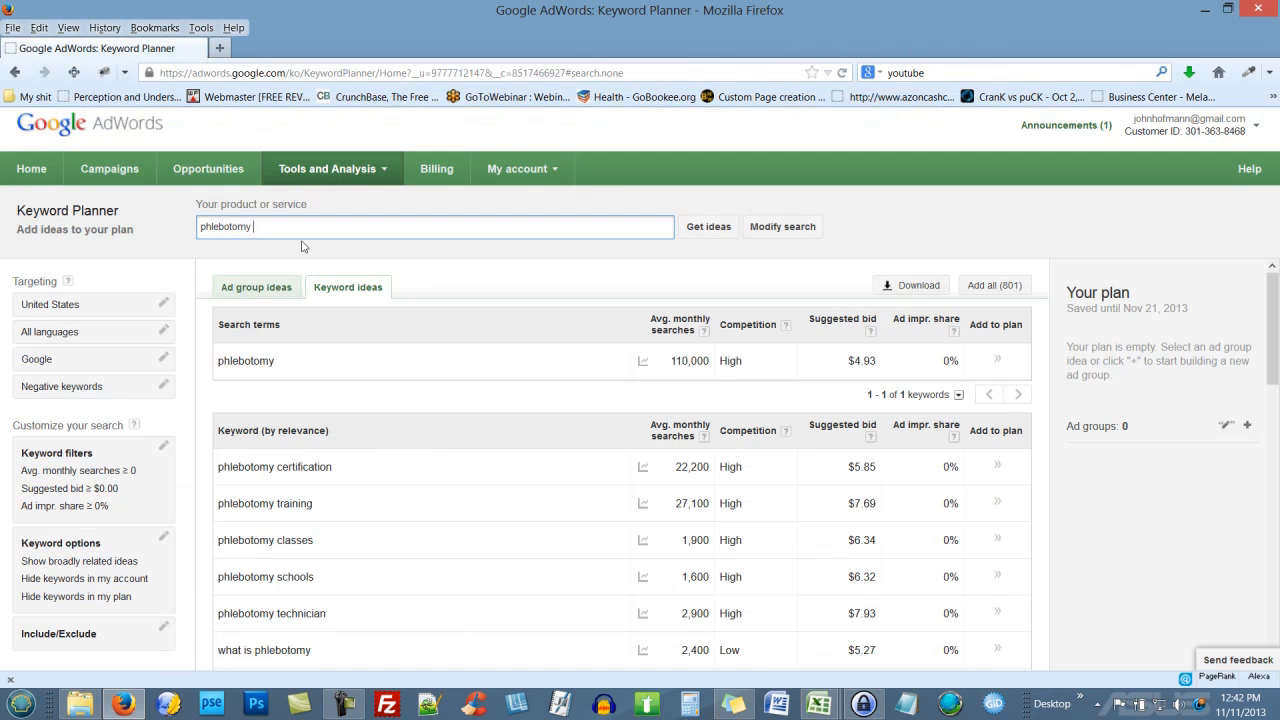
Step: Replace the search term with 'phlebotomy salary' and get keyword ideas
left_click_drag(282, 230, 115, 229)
type("phlebotomy salary")
left_click(706, 227)
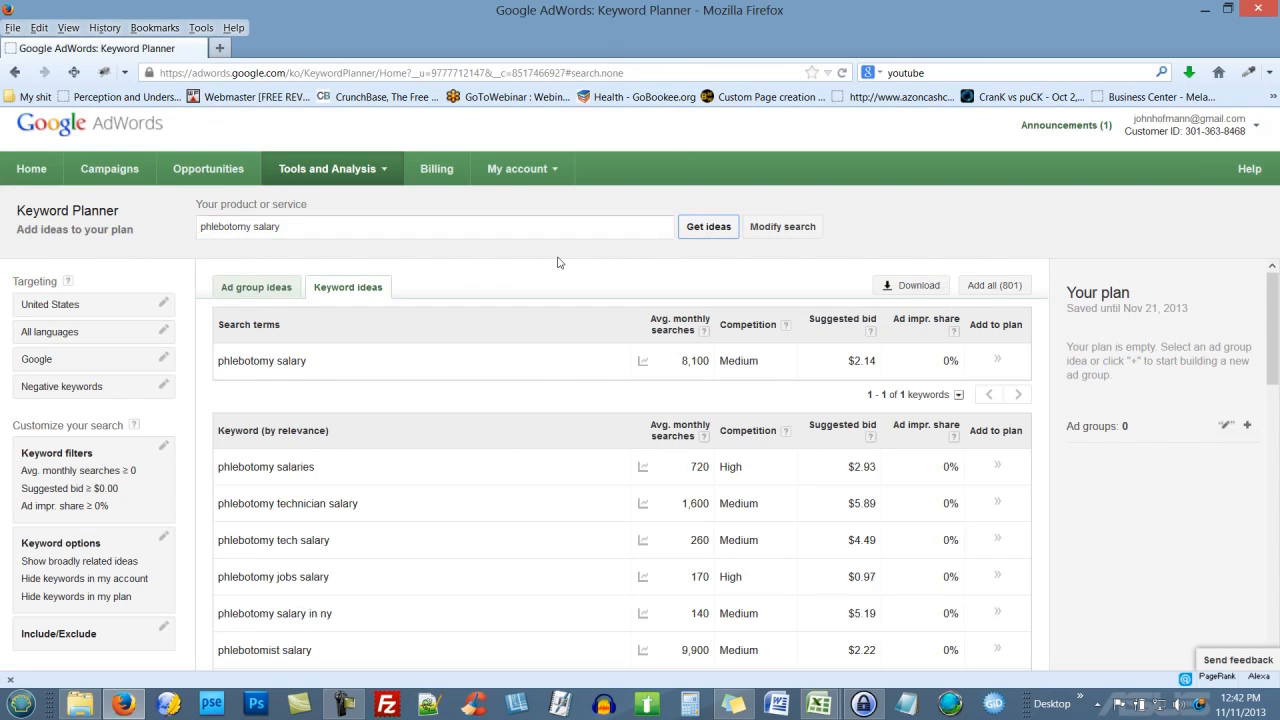
Step: Save the phlebotomy salary ideas as an Excel CSV in DEMO, then begin replacing the search term
left_click(912, 290)
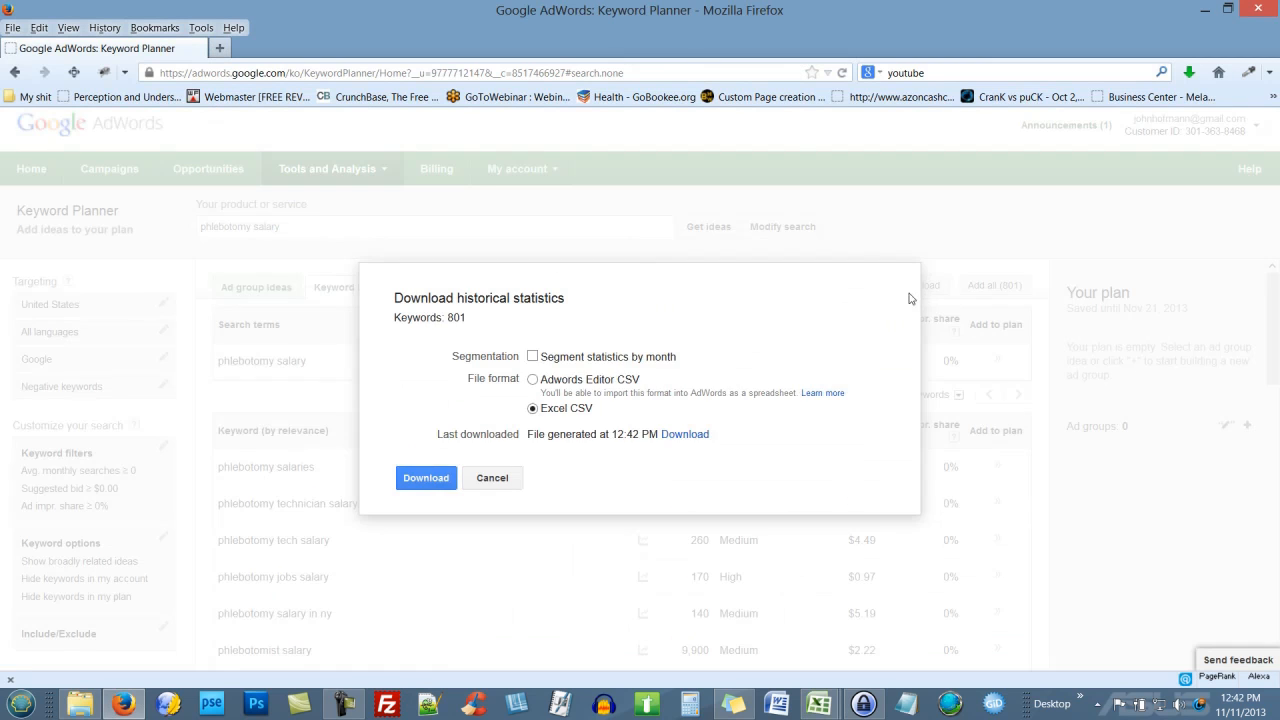
left_click(445, 480)
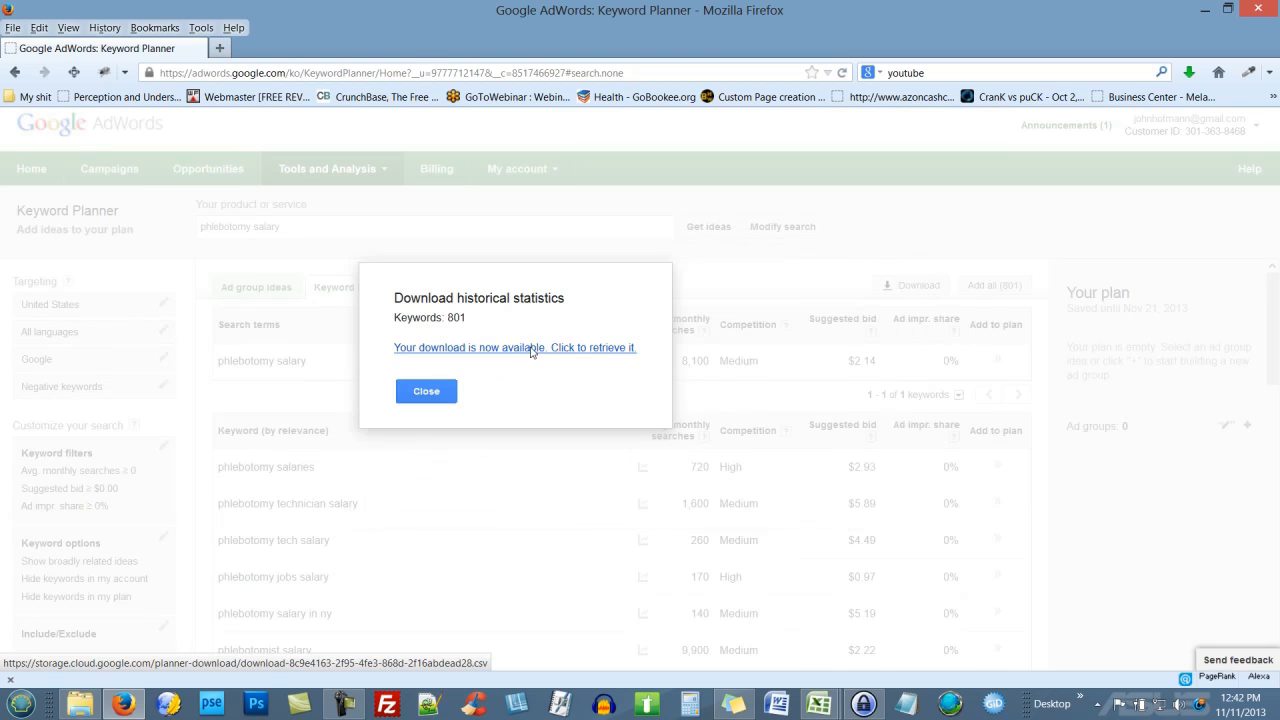
left_click(530, 350)
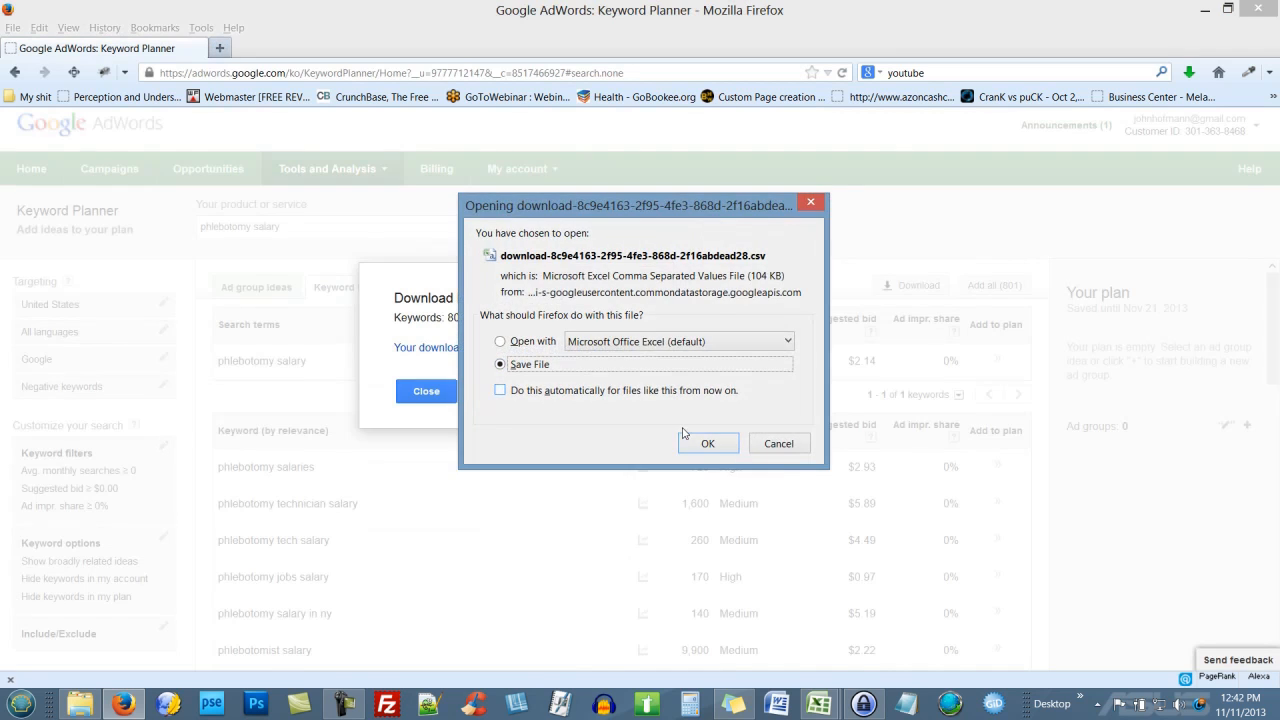
left_click(700, 443)
left_click(510, 392)
left_click(445, 395)
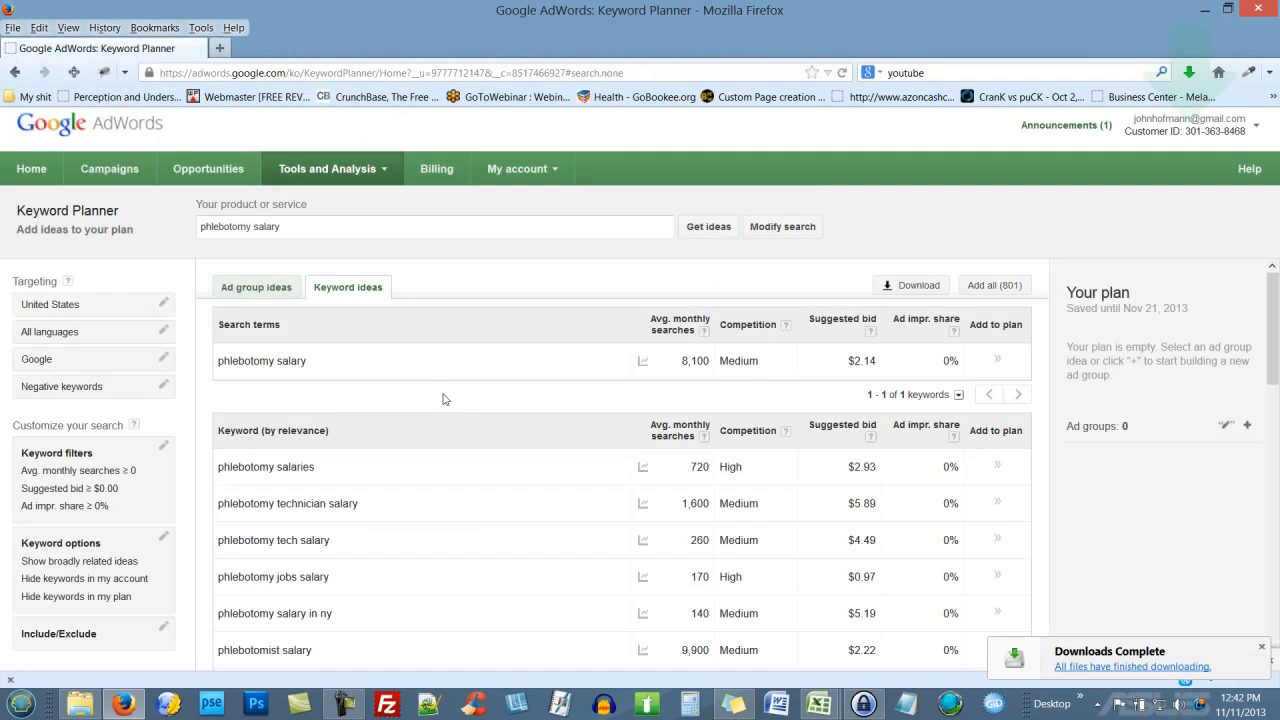
left_click_drag(340, 227, 173, 228)
type("become a")
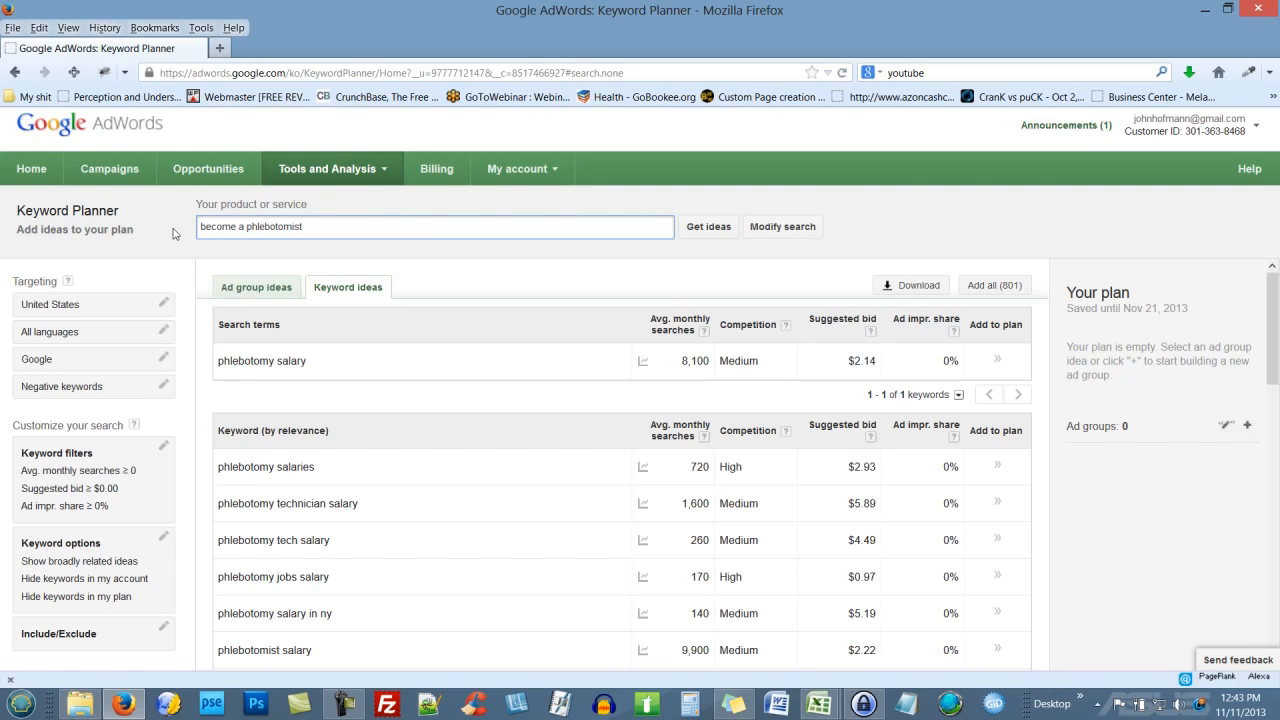
Step: Get ideas for 'become a phlebotomist' and save them as an Excel CSV into DEMO
type("phlebotomist")
left_click(712, 228)
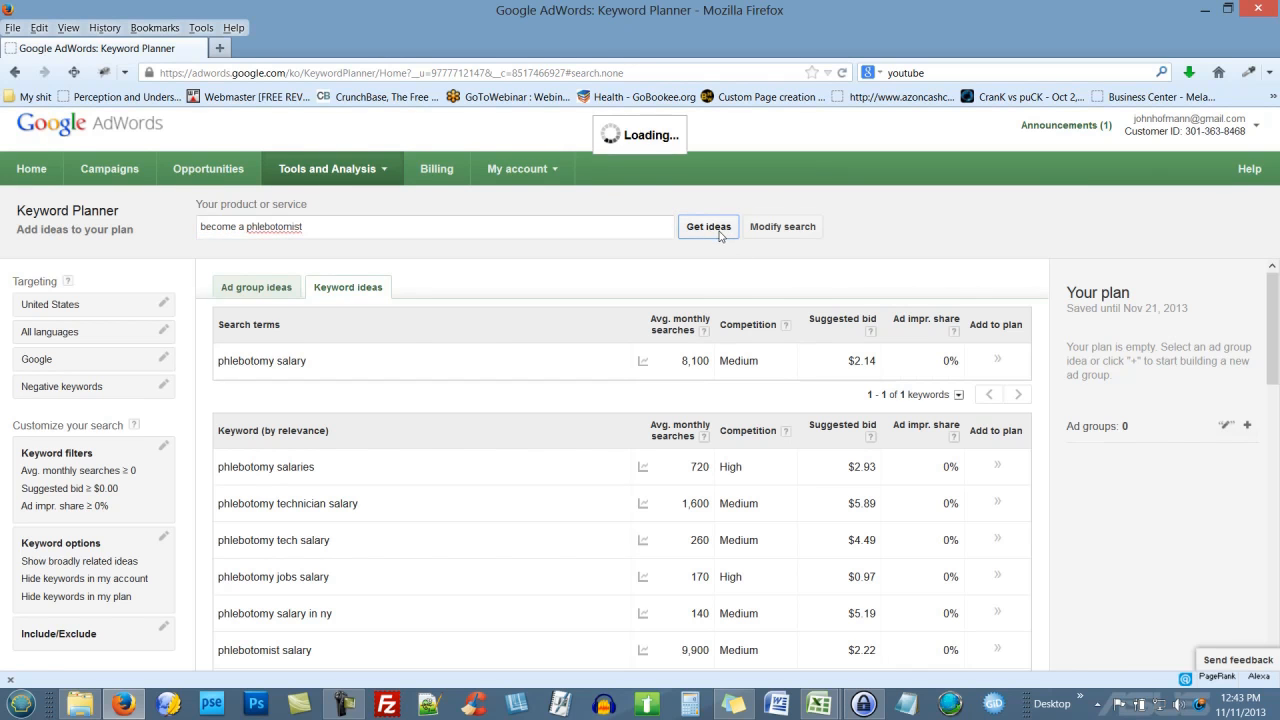
left_click(880, 286)
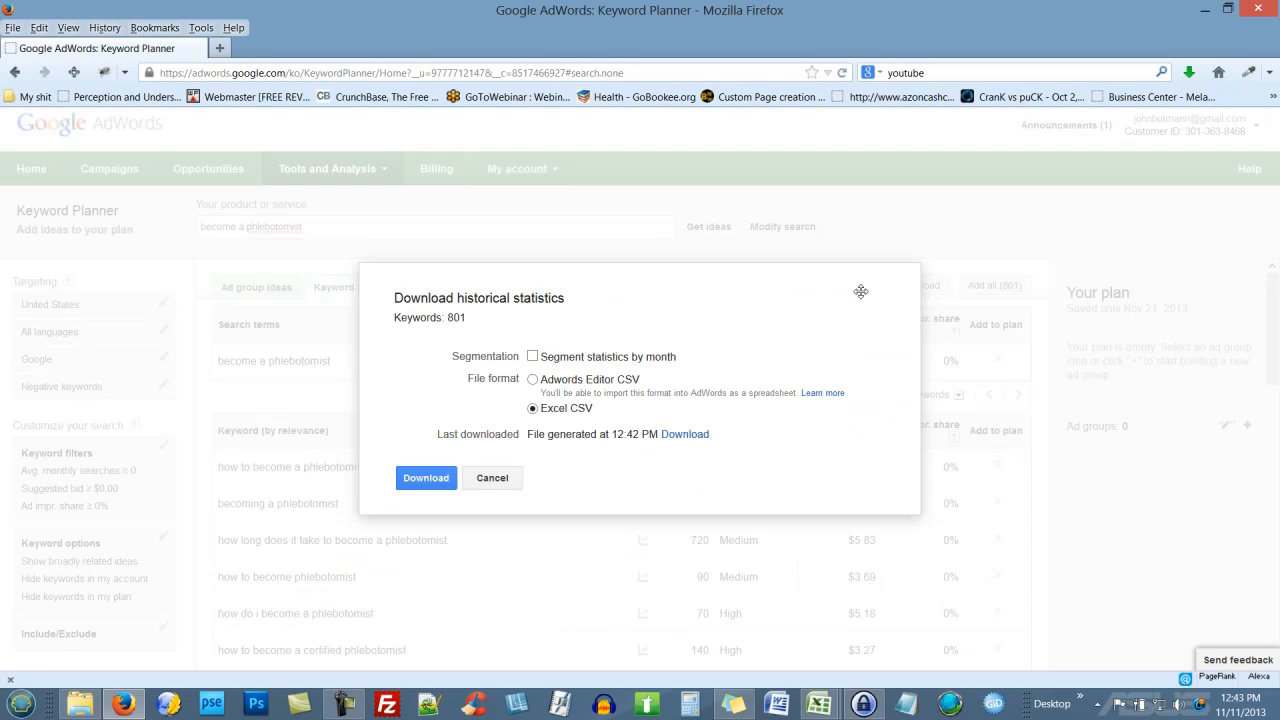
left_click(425, 478)
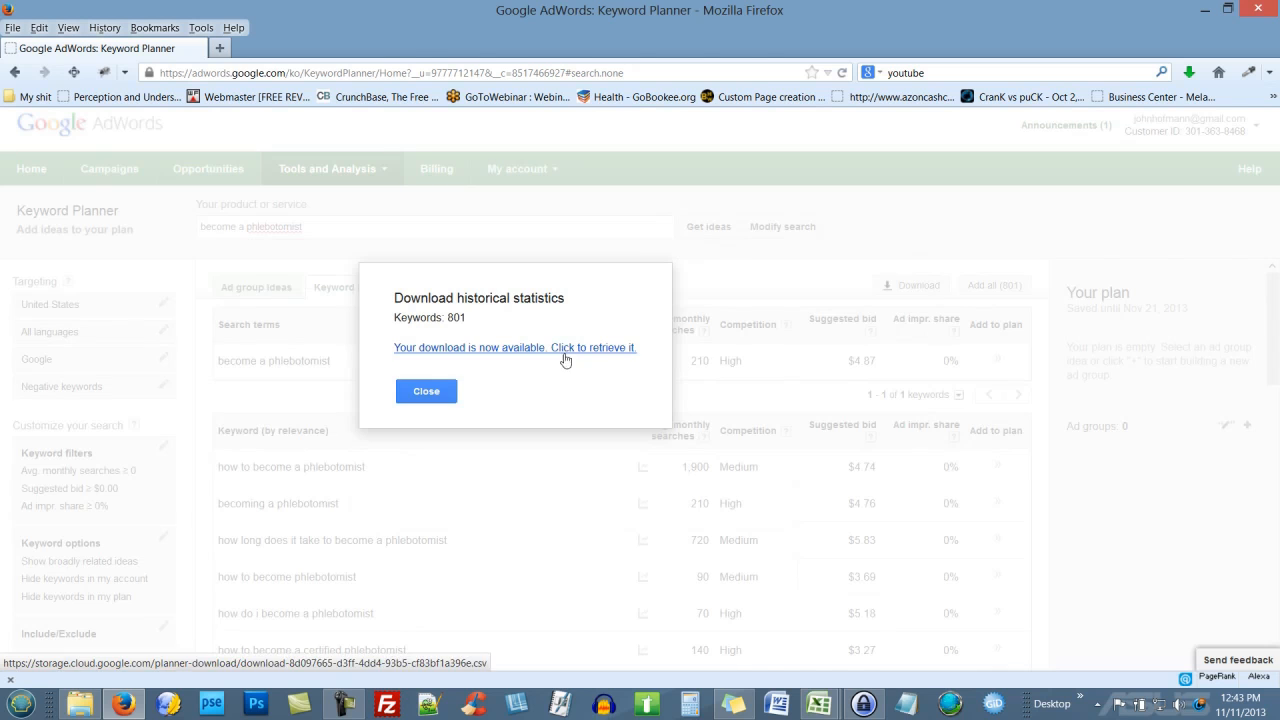
left_click(572, 352)
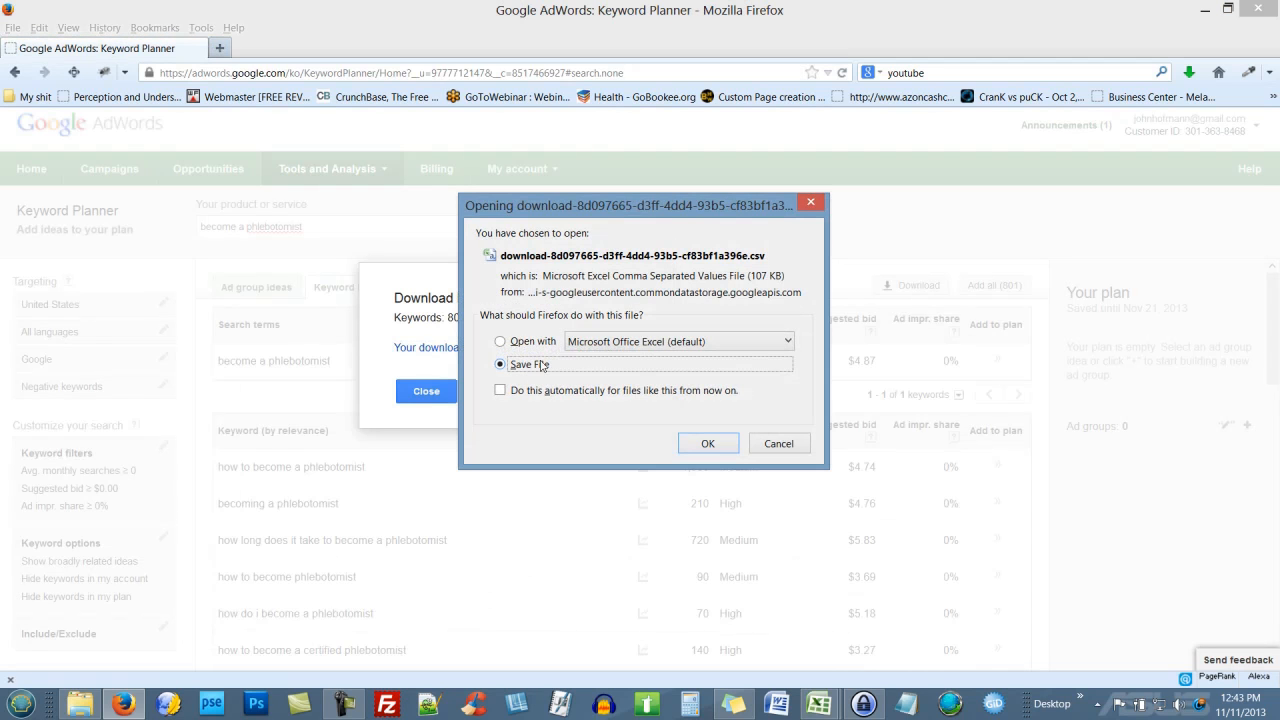
left_click(714, 443)
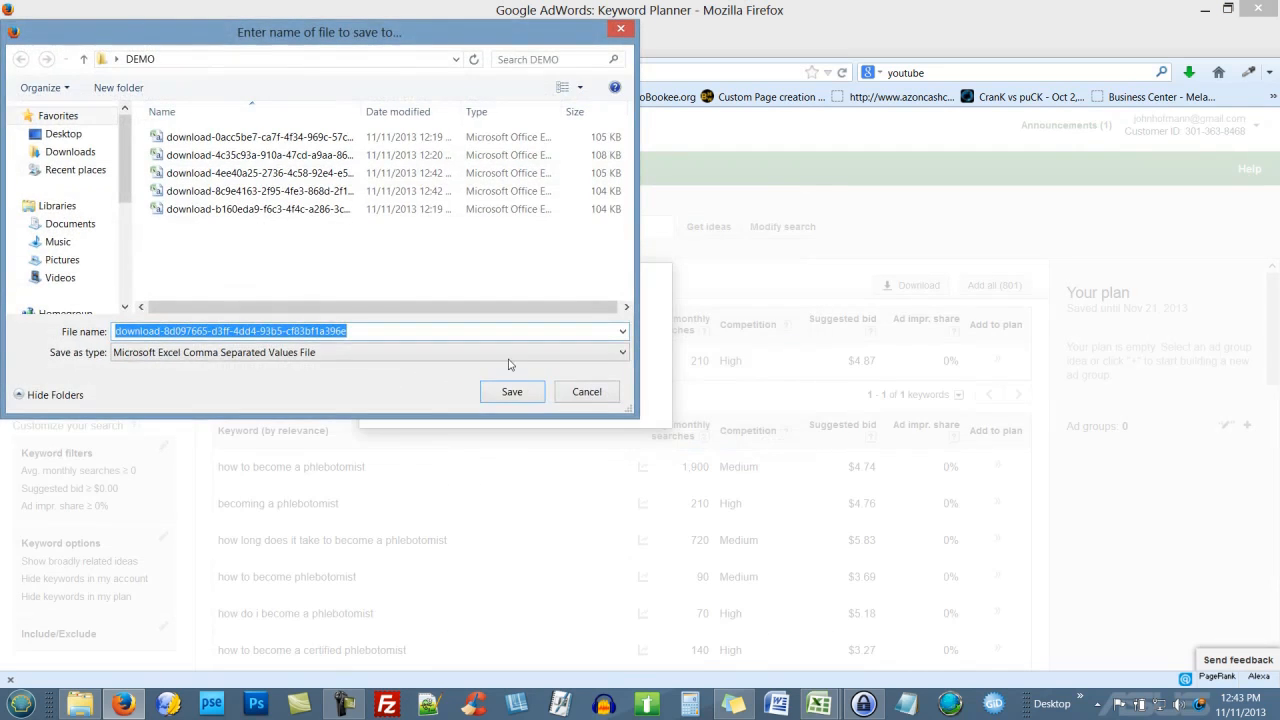
left_click(511, 392)
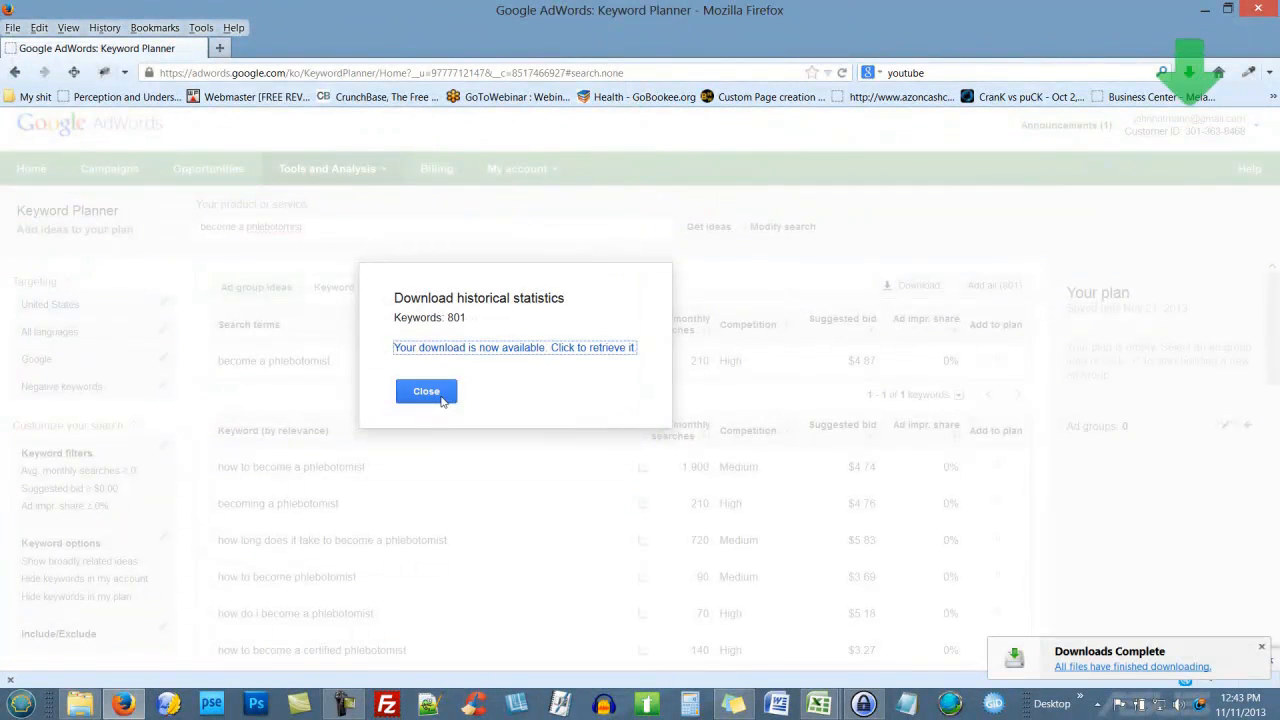
left_click(428, 392)
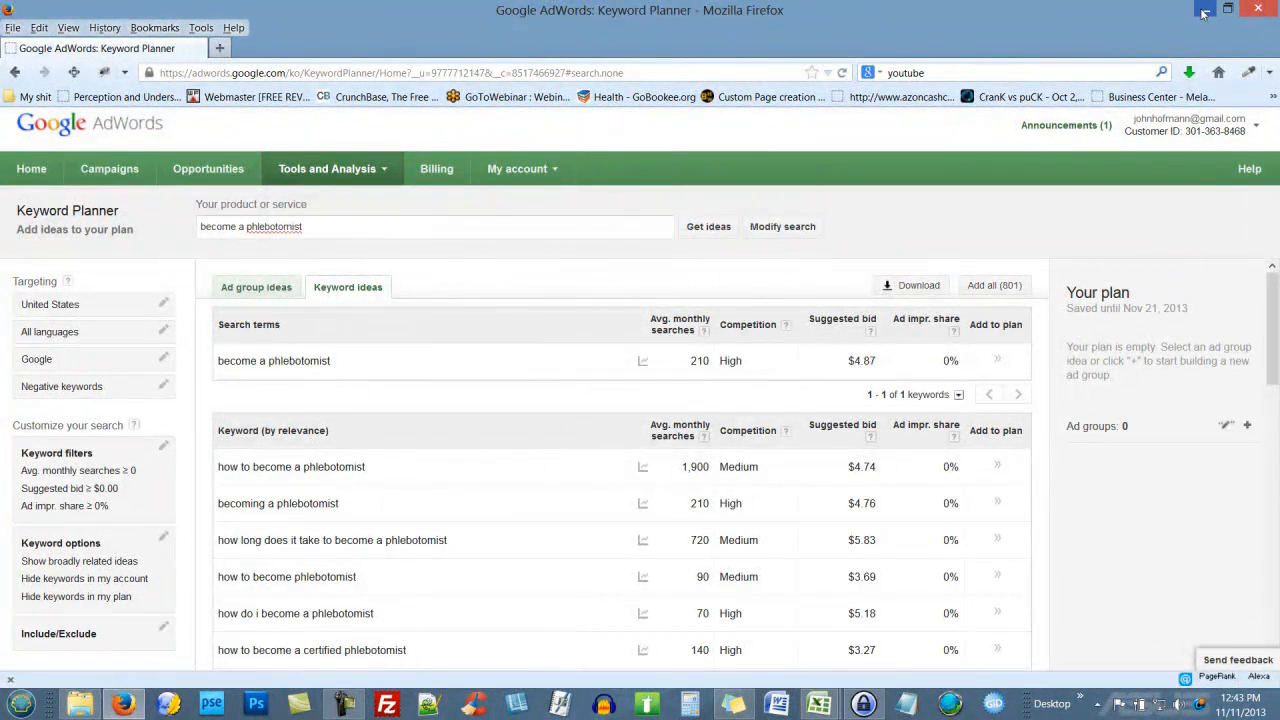
mouse_move(106, 703)
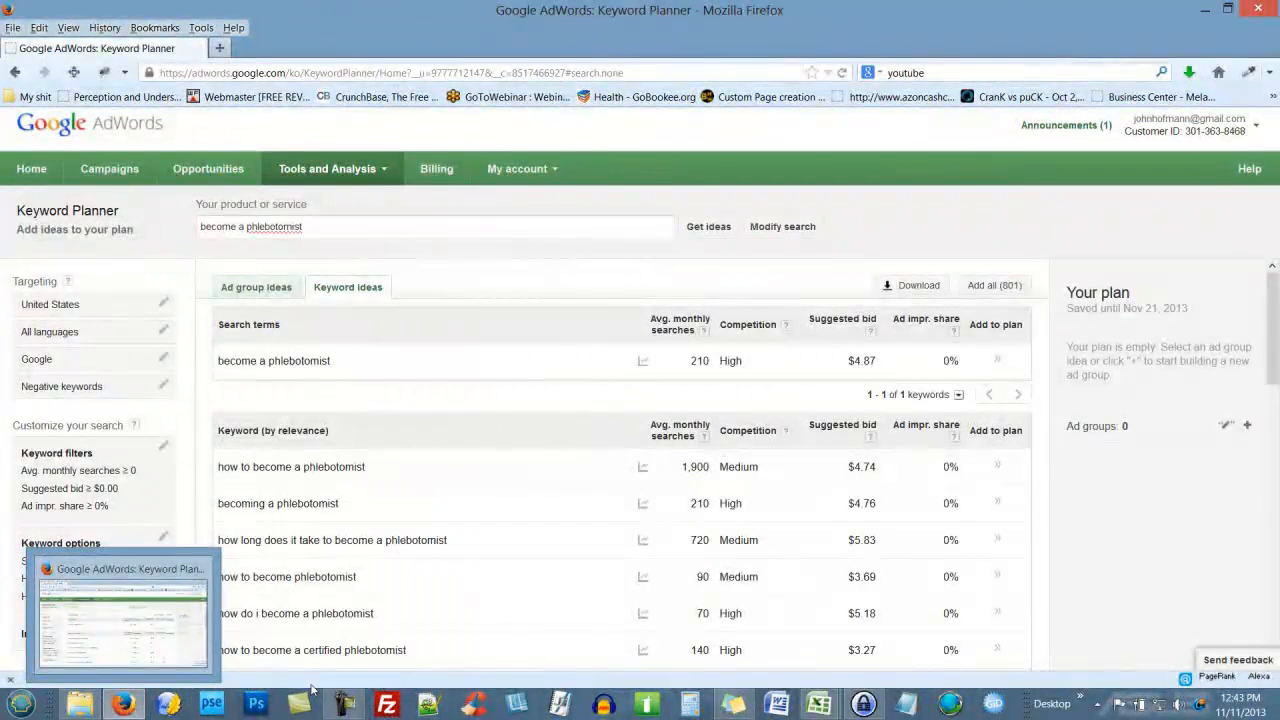
Step: Open the AFT2.5 workbook from the DEMO folder in File Explorer
left_click(344, 703)
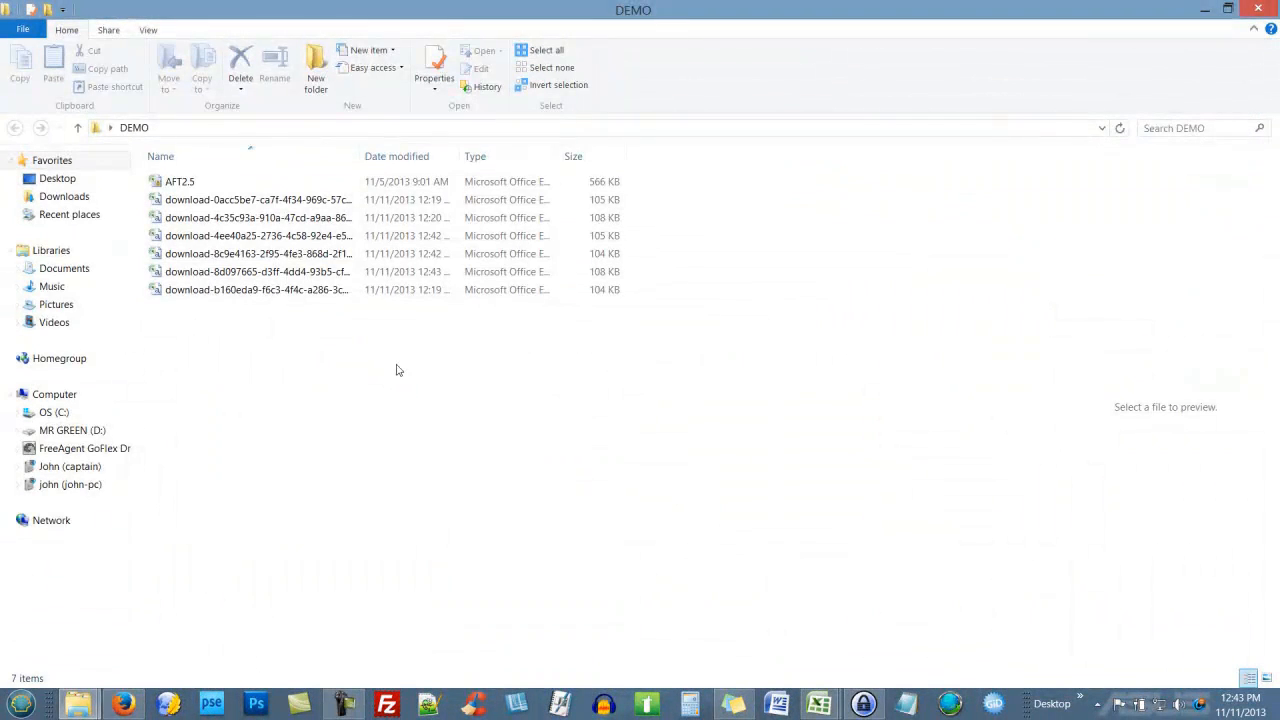
double_click(194, 187)
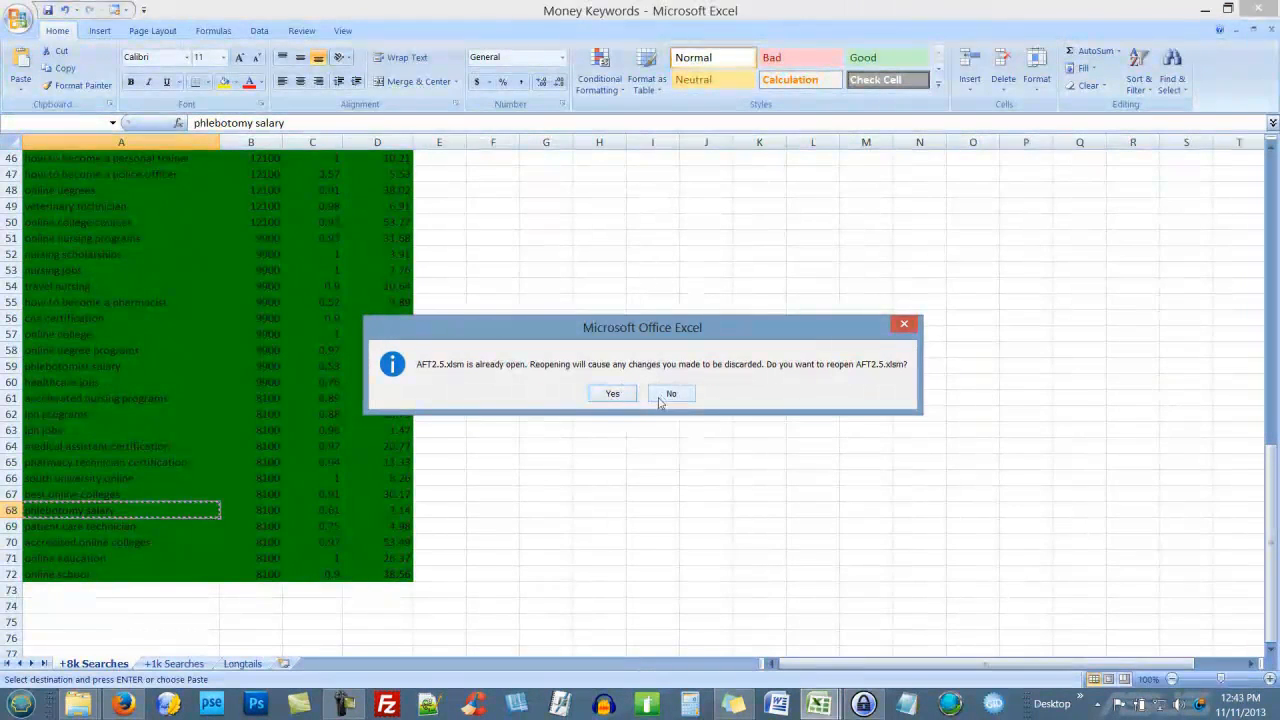
Step: Decline reopening, switch to AFT2.5's SitePlan1 sheet, and load the big keyword list
left_click(670, 394)
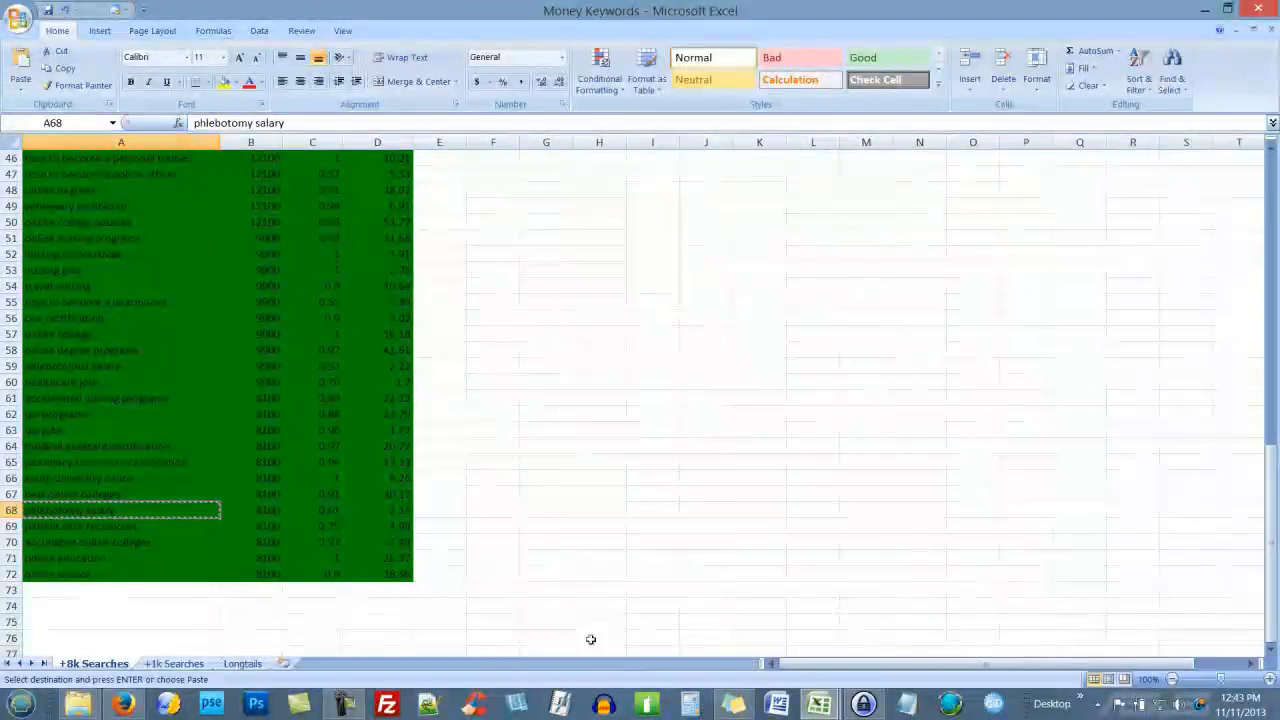
mouse_move(819, 704)
left_click(886, 620)
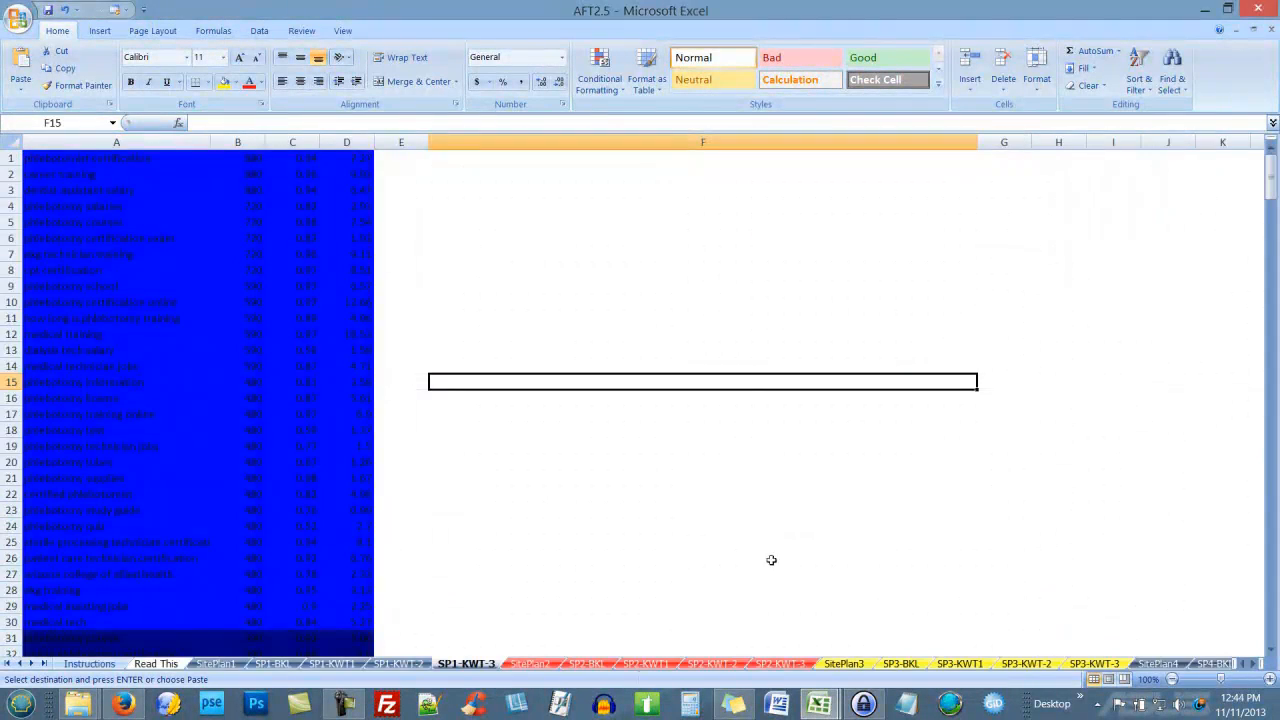
left_click(220, 664)
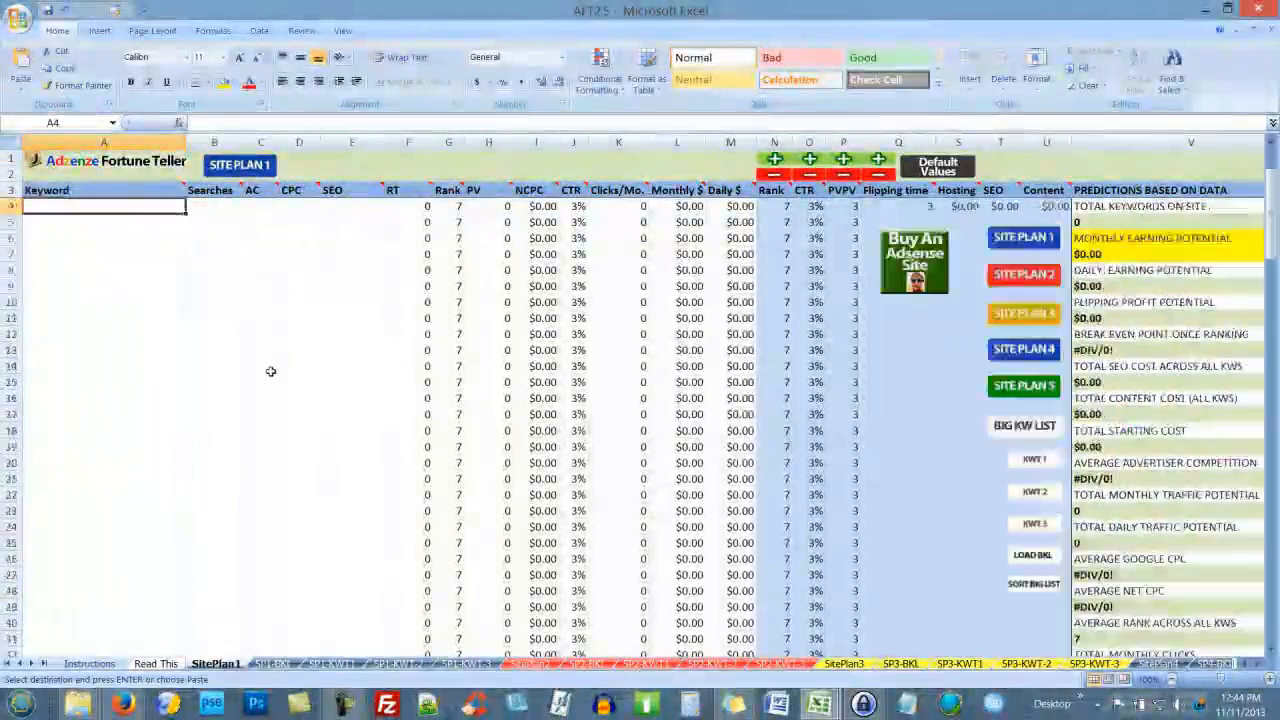
left_click(1034, 558)
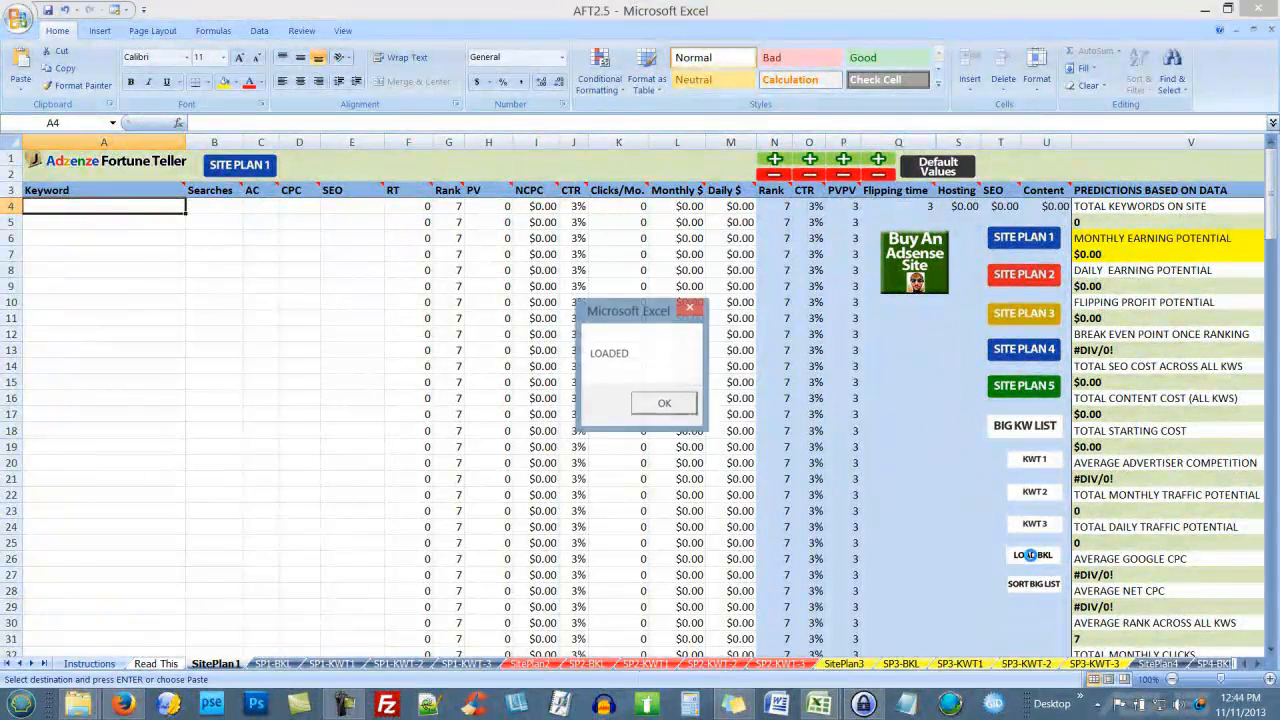
left_click(662, 405)
Step: Sort the big keyword list into the KWT-1, KWT-2 and KWT-3 sheets
left_click(1036, 585)
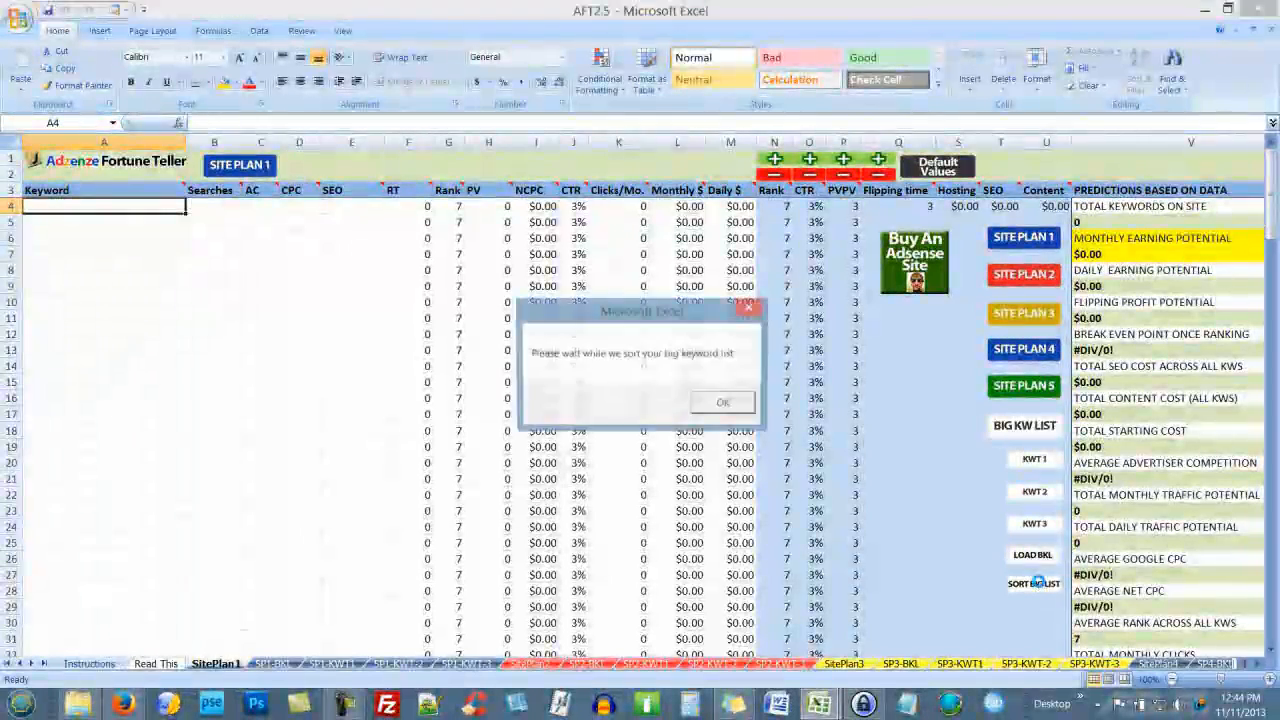
left_click(736, 405)
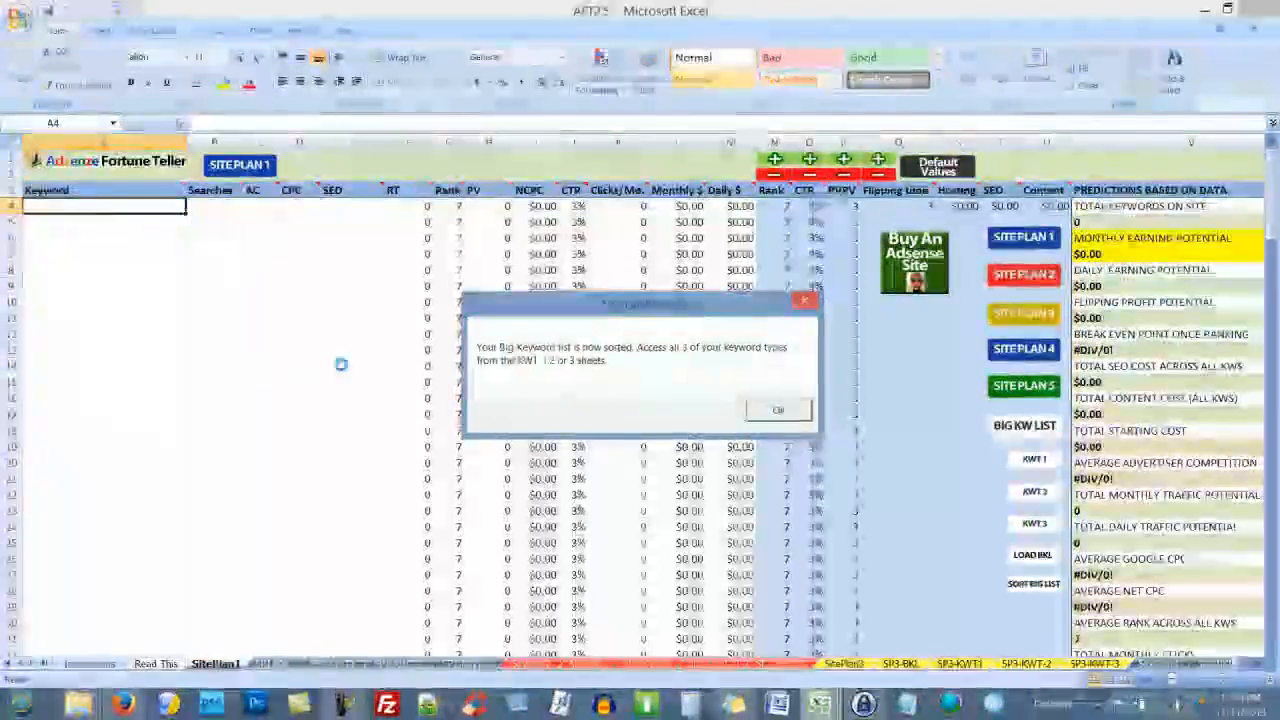
left_click(778, 413)
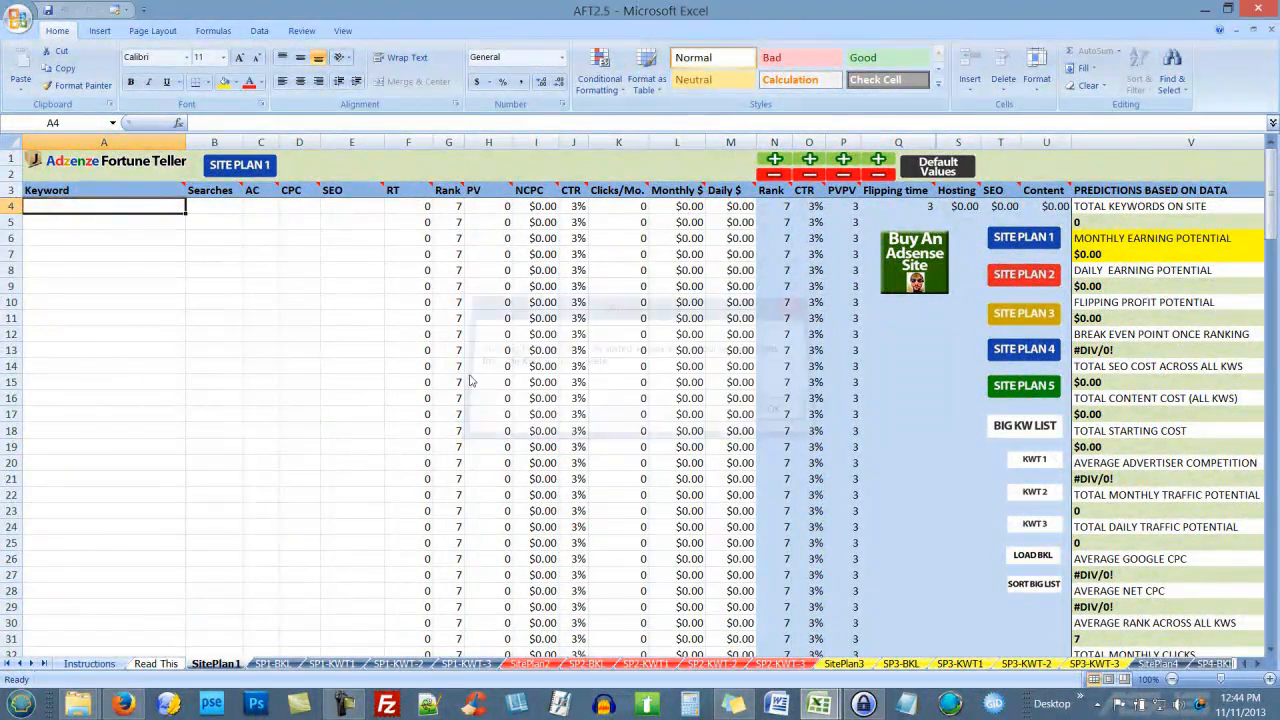
left_click(364, 352)
left_click(228, 366)
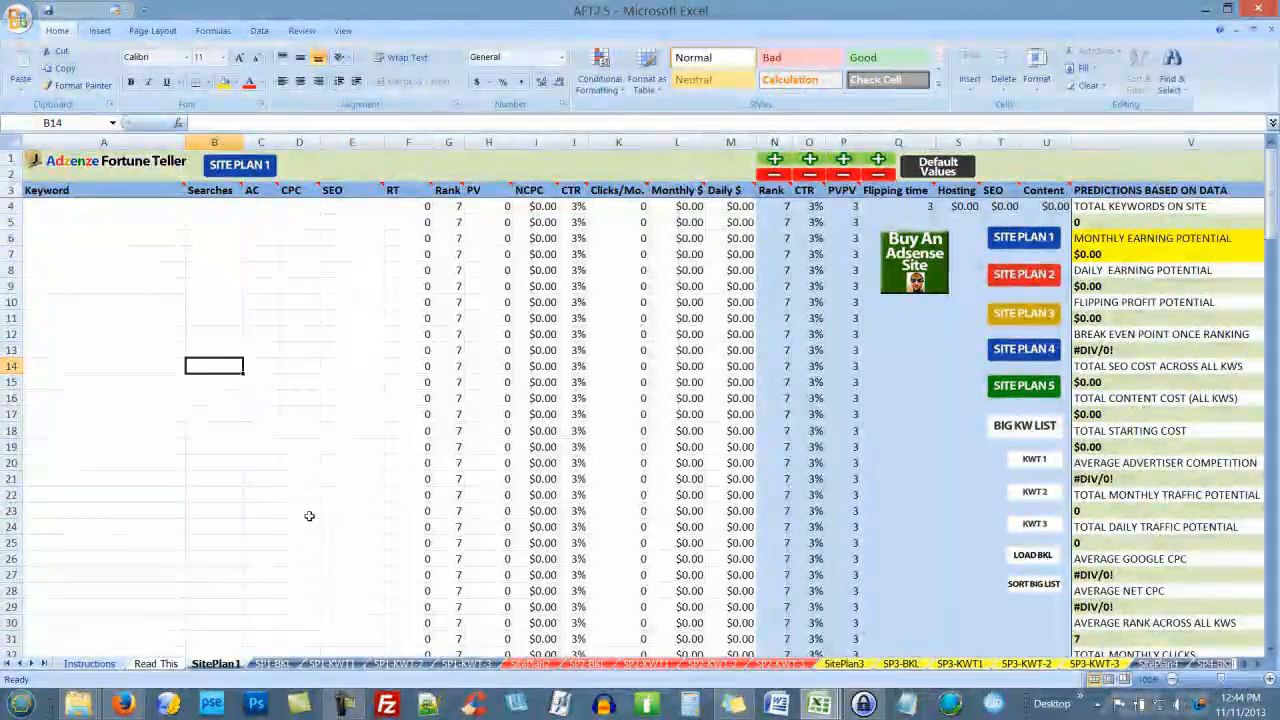
Step: Browse the SP1-BKL, SP1-KWT1, SP1-KWT-2 and SP1-KWT-3 sheets, settling on SP1-KWT-2
left_click(272, 663)
left_click(331, 663)
left_click(398, 663)
left_click(458, 664)
left_click(400, 664)
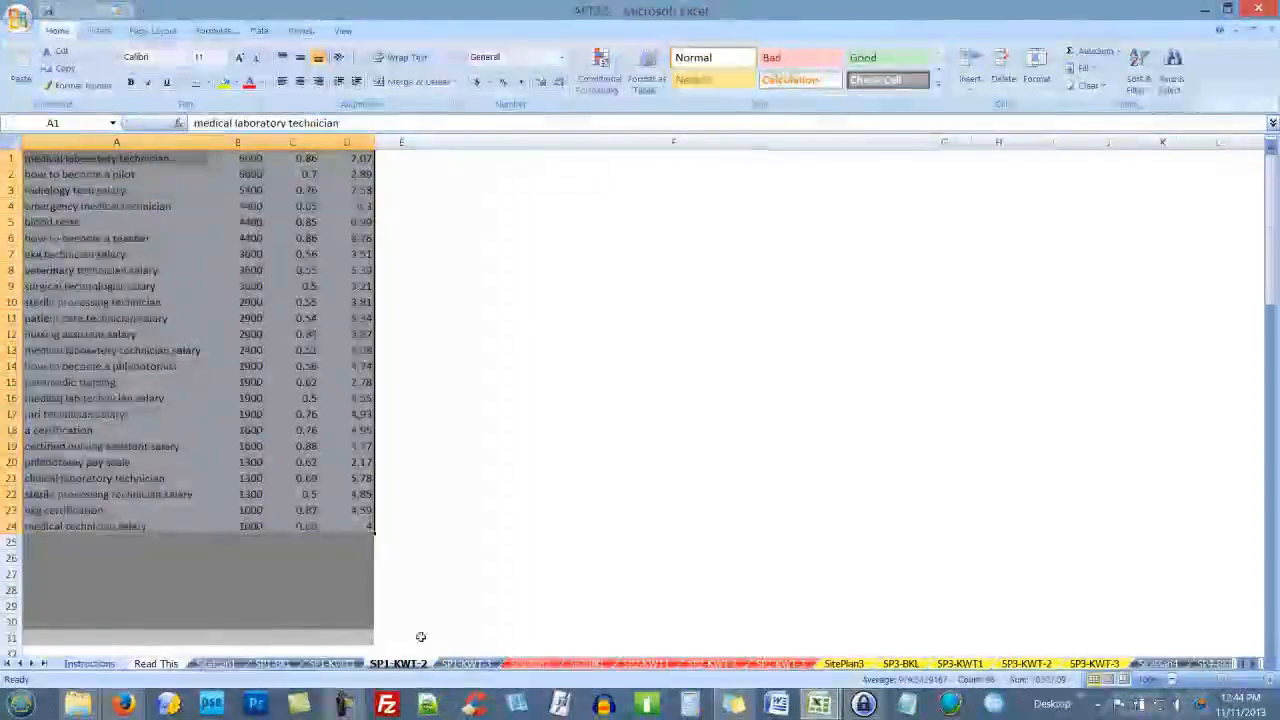
scroll(877, 317, "down", 7)
scroll(880, 330, "up", 7)
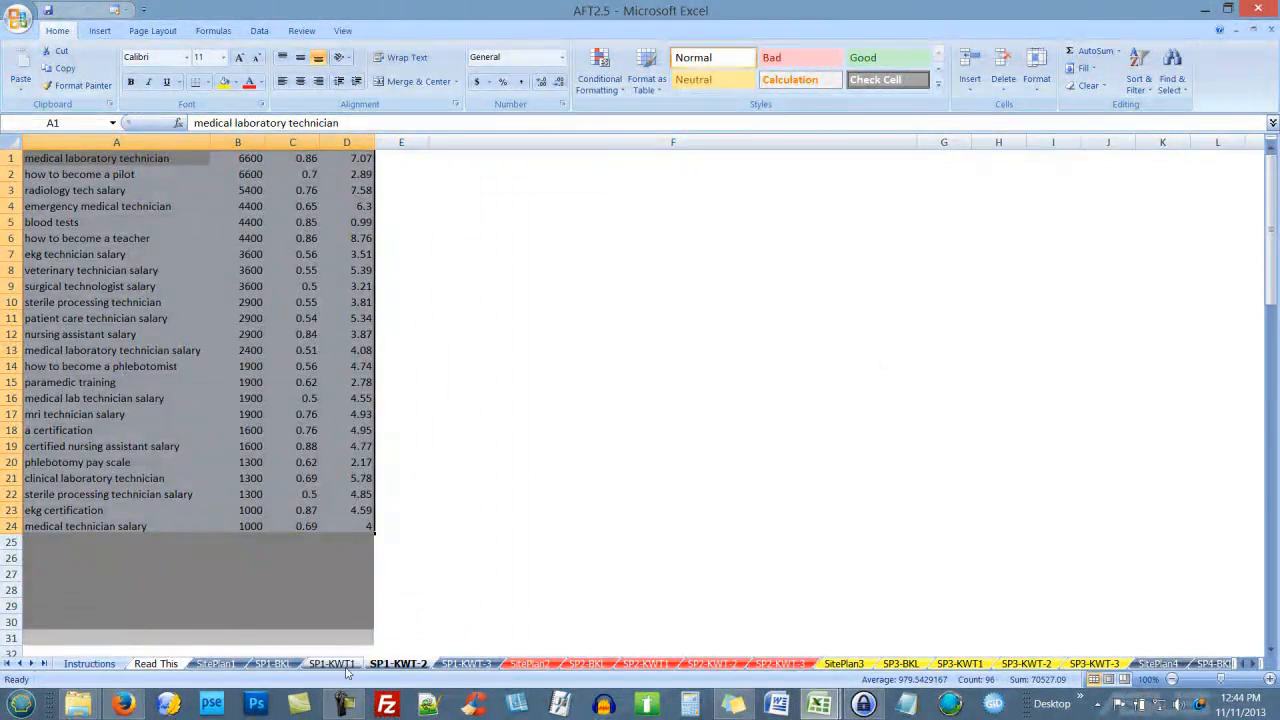
Step: Cycle through the keyword sheets again and pick an empty column F cell on SP1-KWT-2
left_click(340, 664)
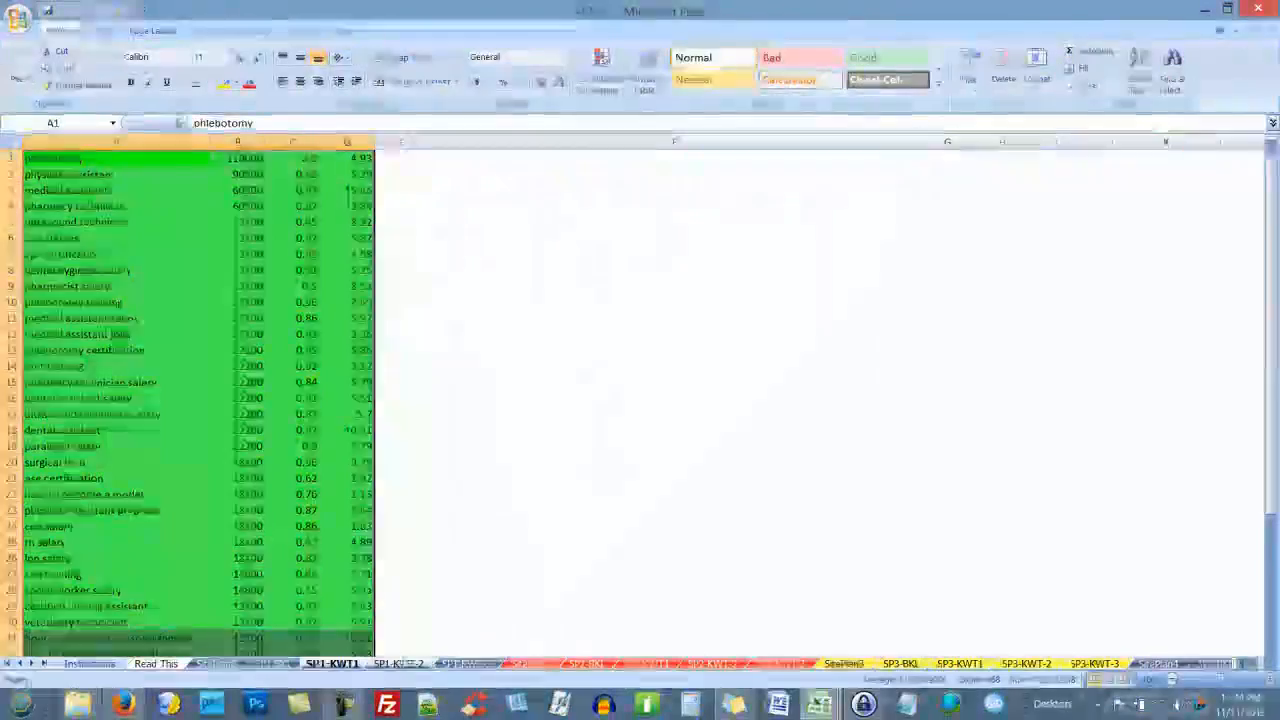
left_click(398, 663)
left_click(467, 663)
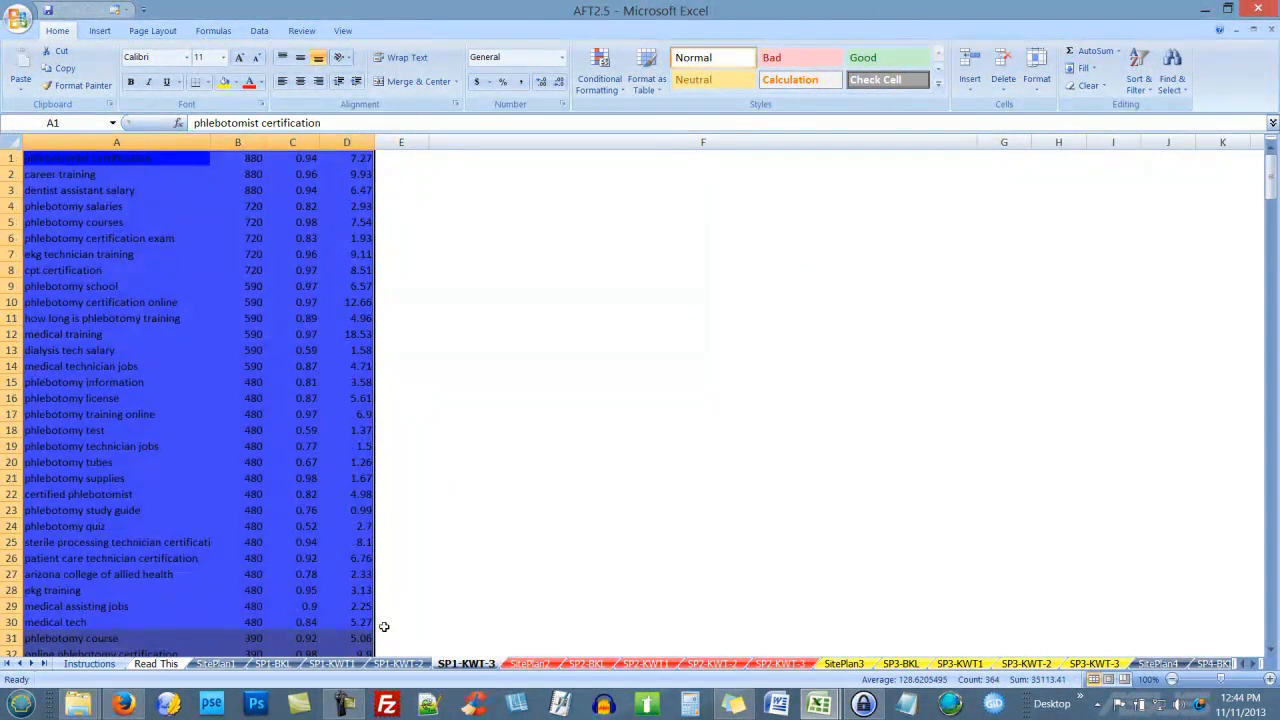
key("ctrl+Page_Up")
key("ctrl+Page_Up")
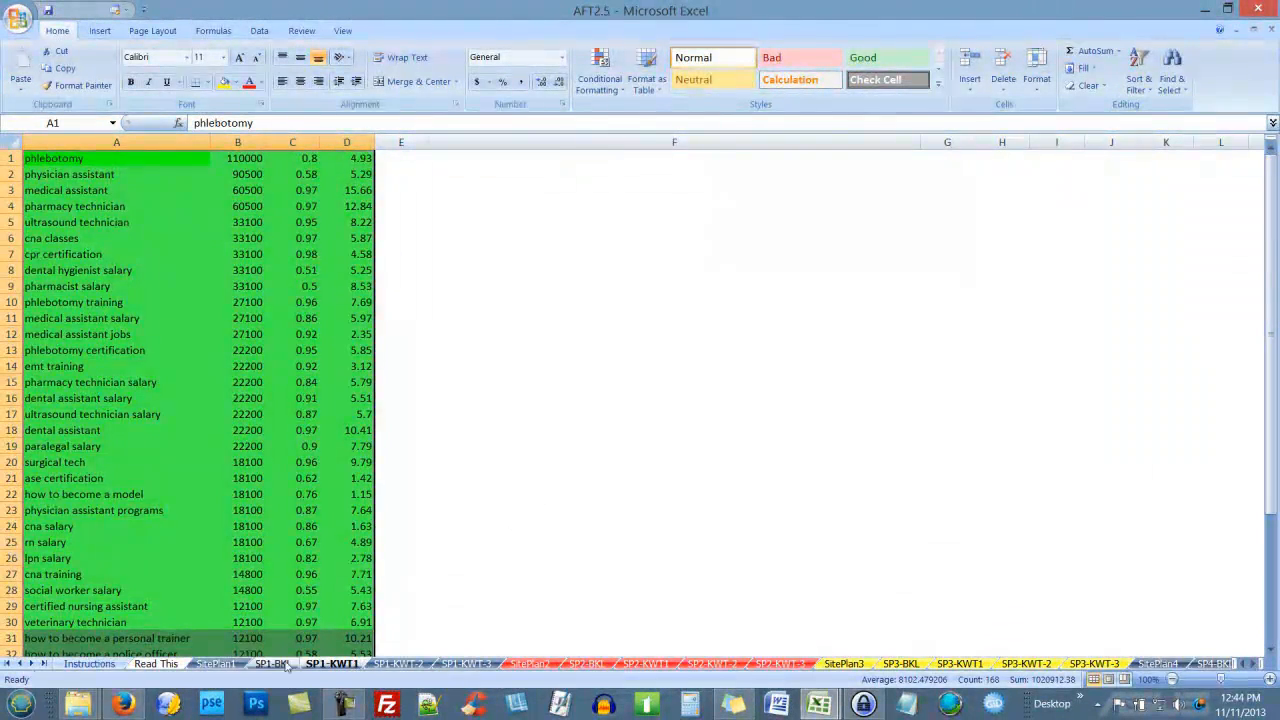
left_click(286, 663)
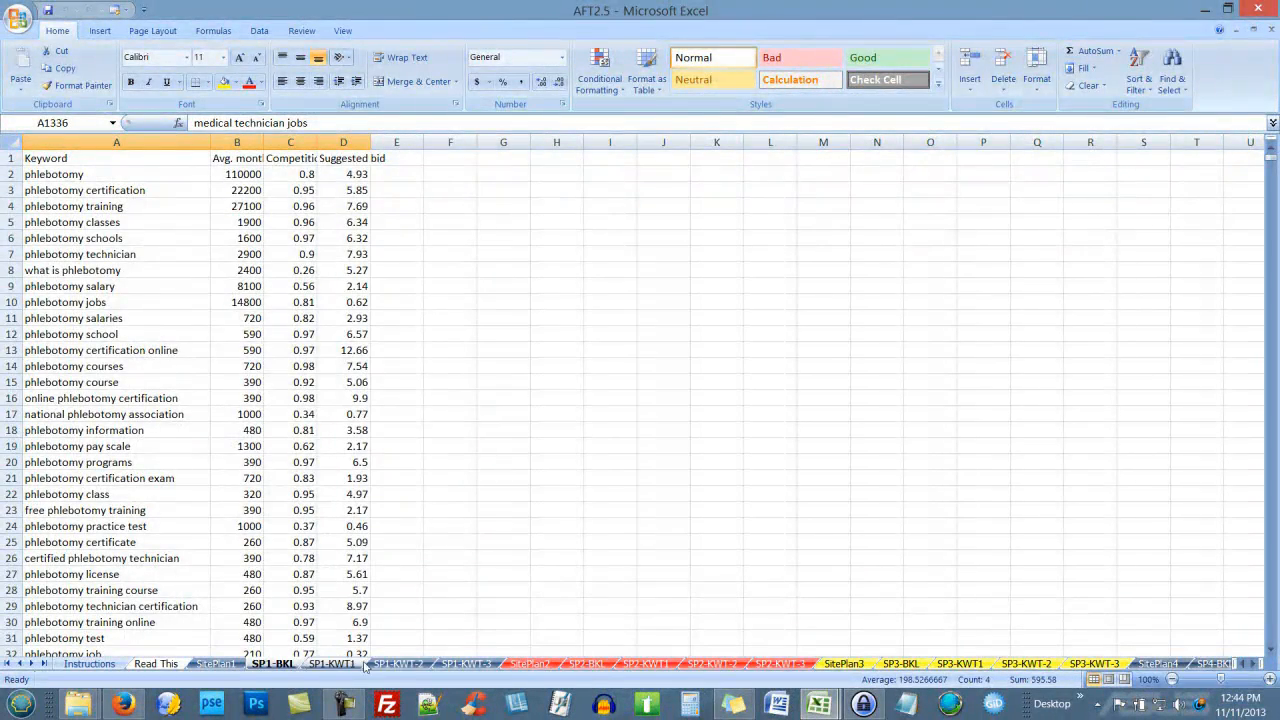
left_click(398, 664)
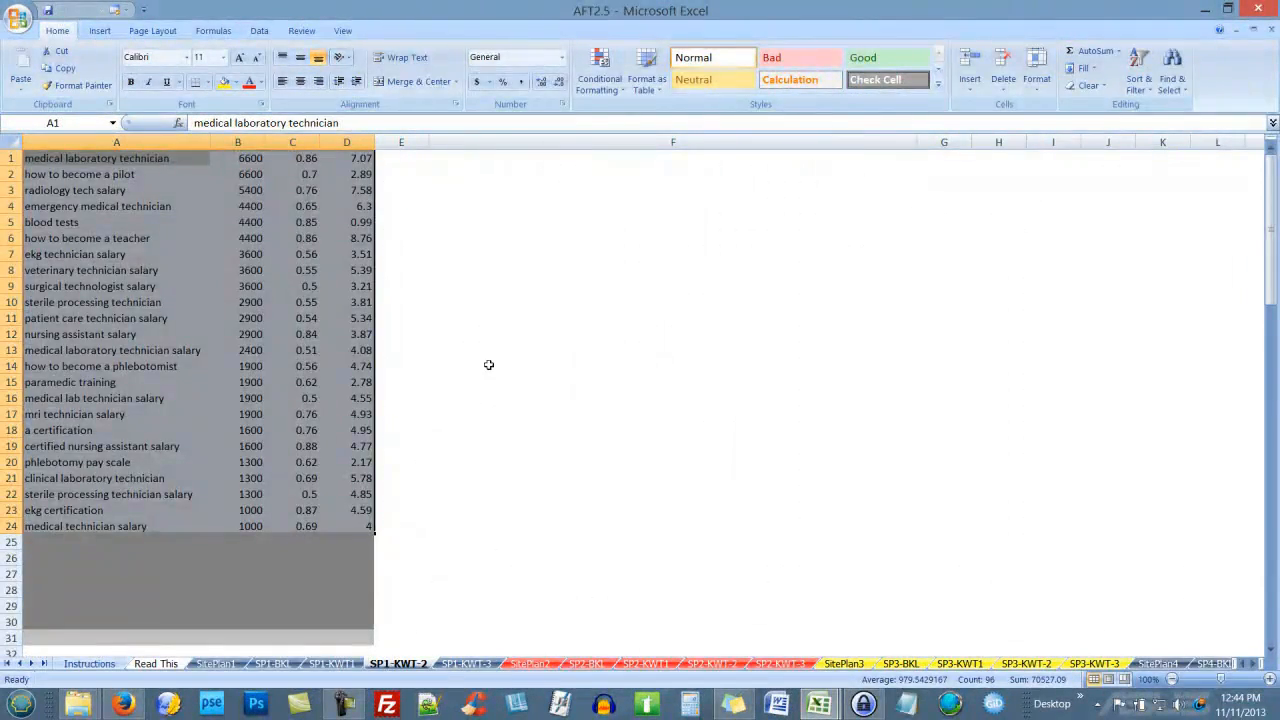
left_click(564, 348)
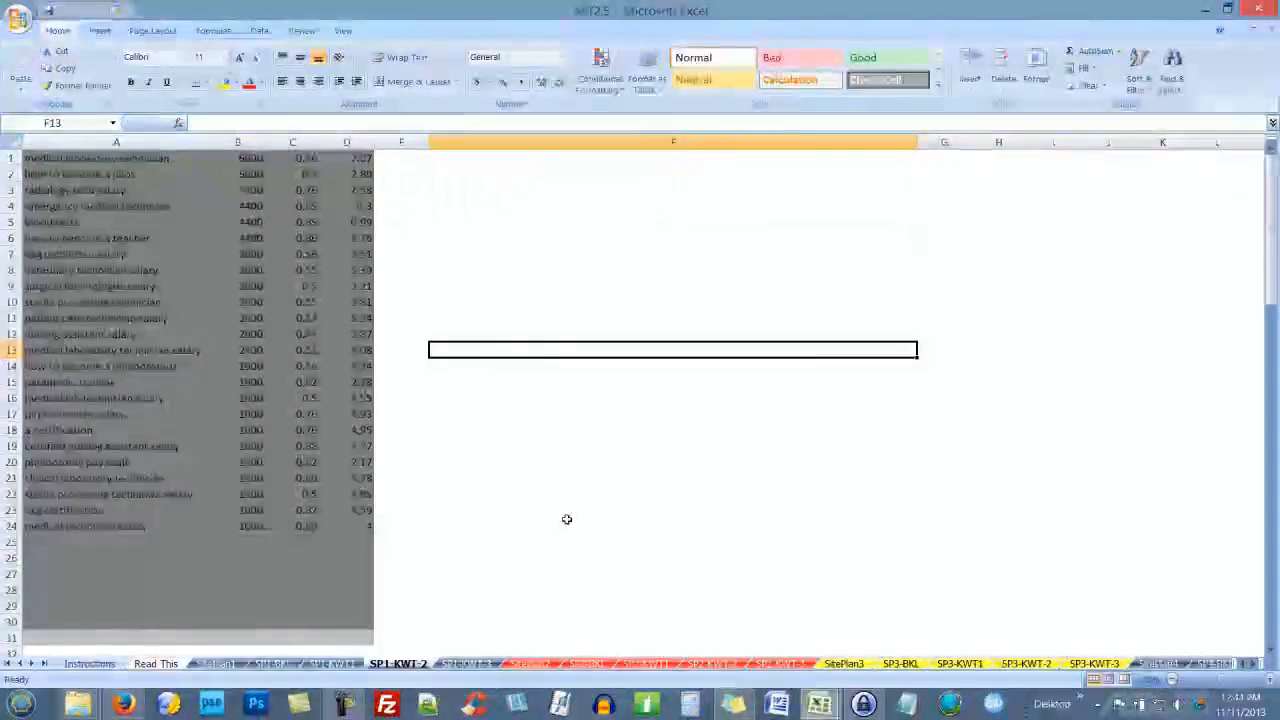
left_click(589, 272)
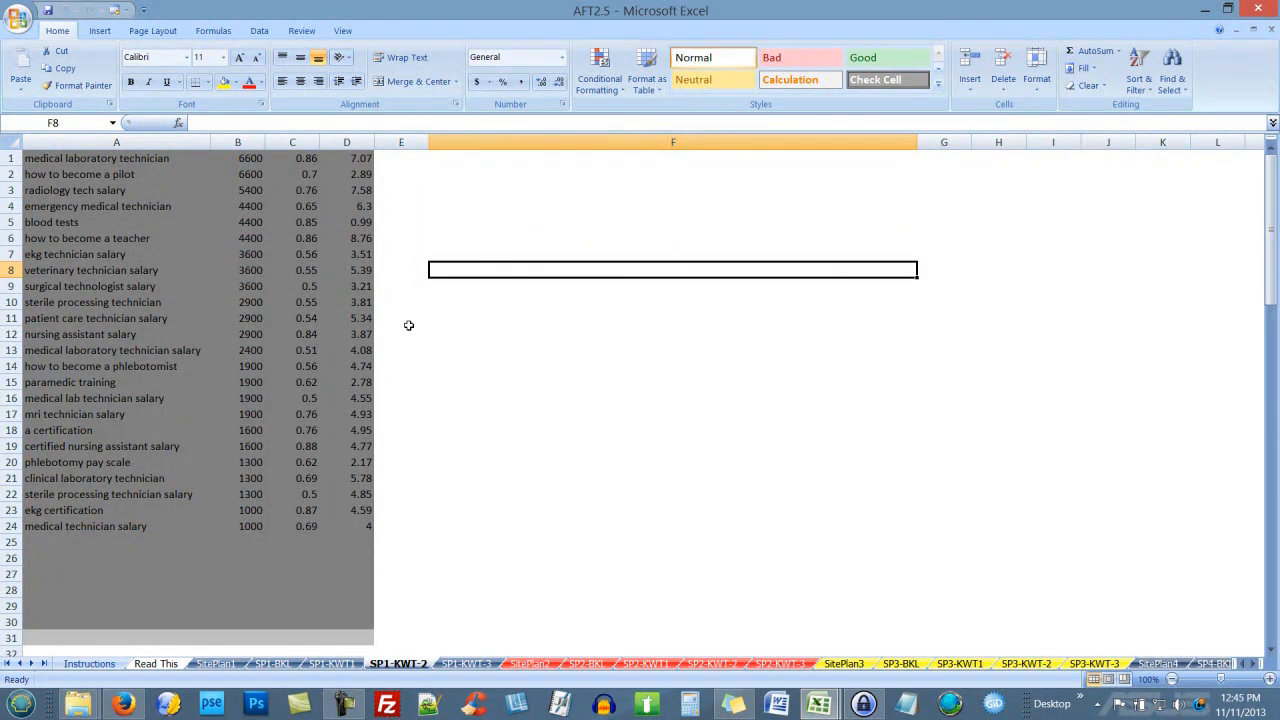
Step: Copy 'medical laboratory technician salary' and 'how to become a phlebotomist' into F3 and F4
left_click(190, 350)
key("ctrl+c")
left_click(523, 189)
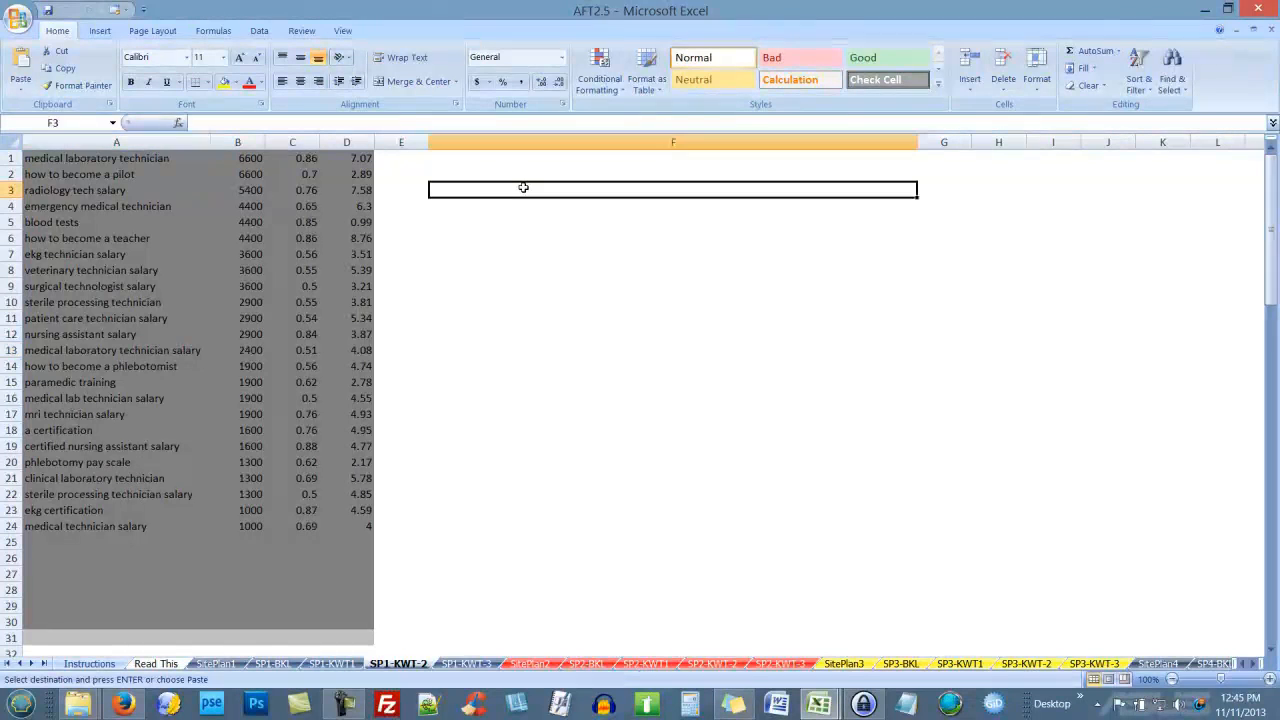
key("ctrl+v")
left_click(531, 298)
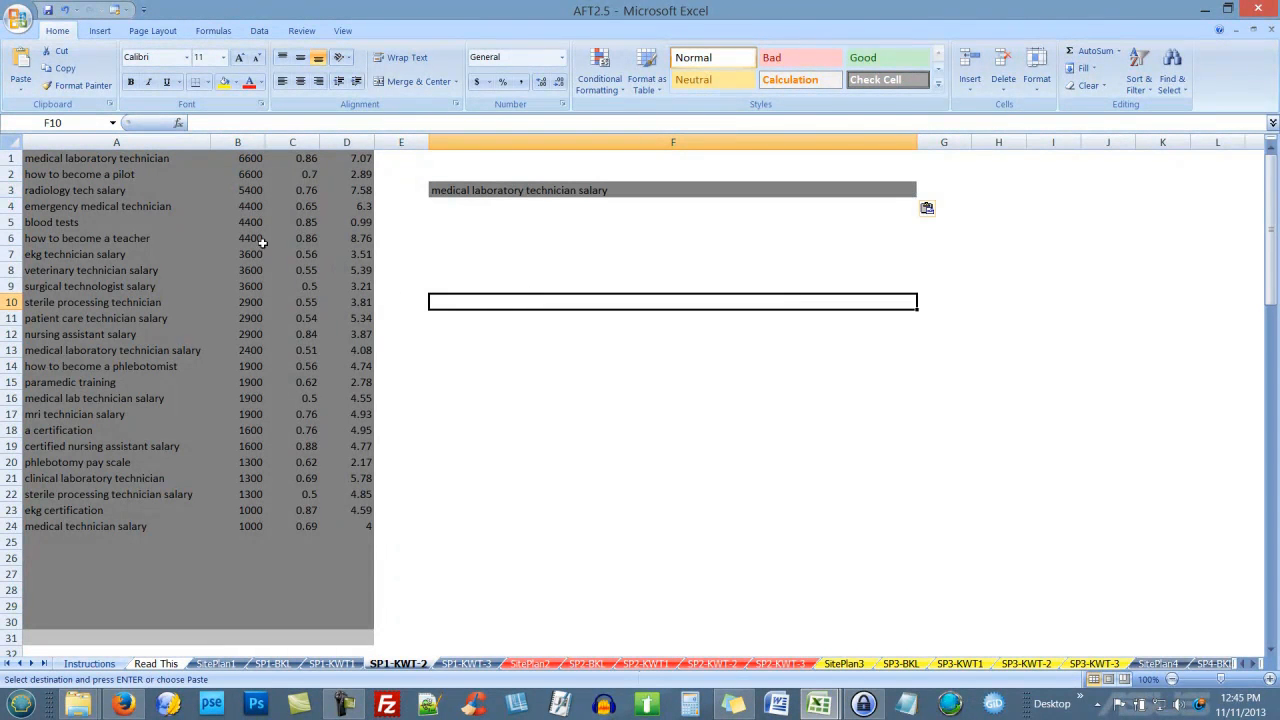
left_click(165, 370)
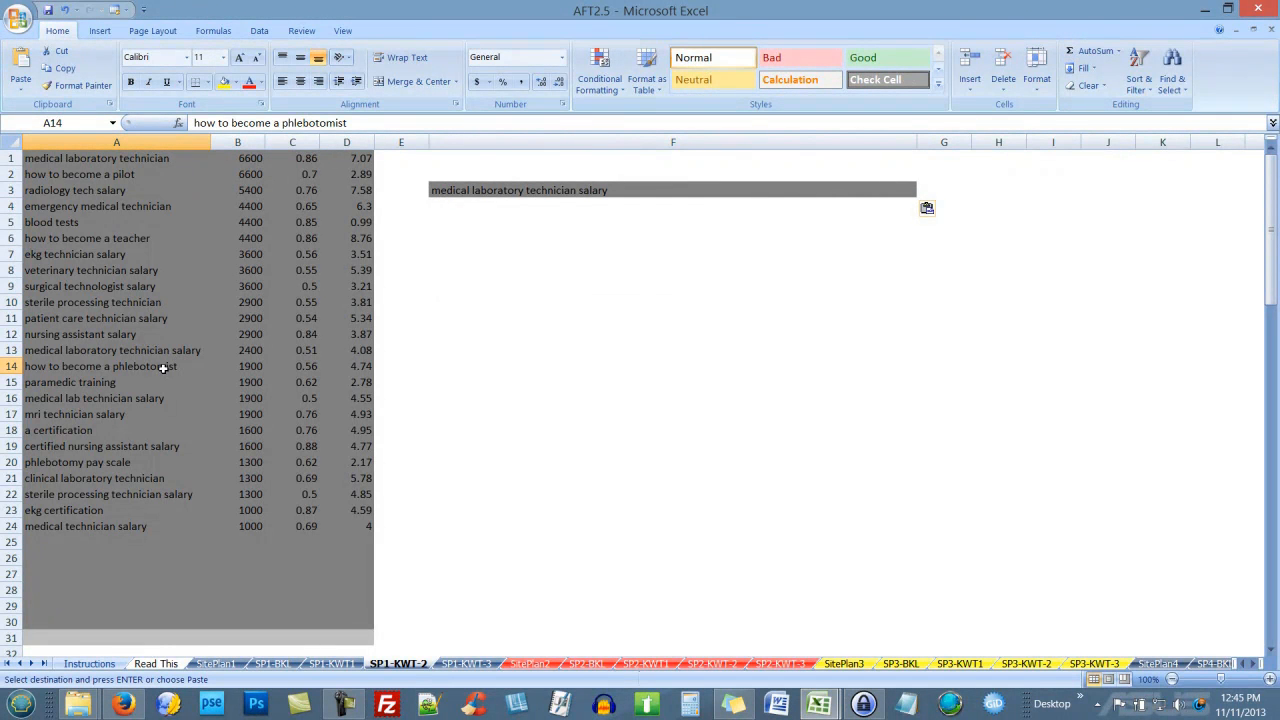
left_click(455, 207)
key("ctrl+v")
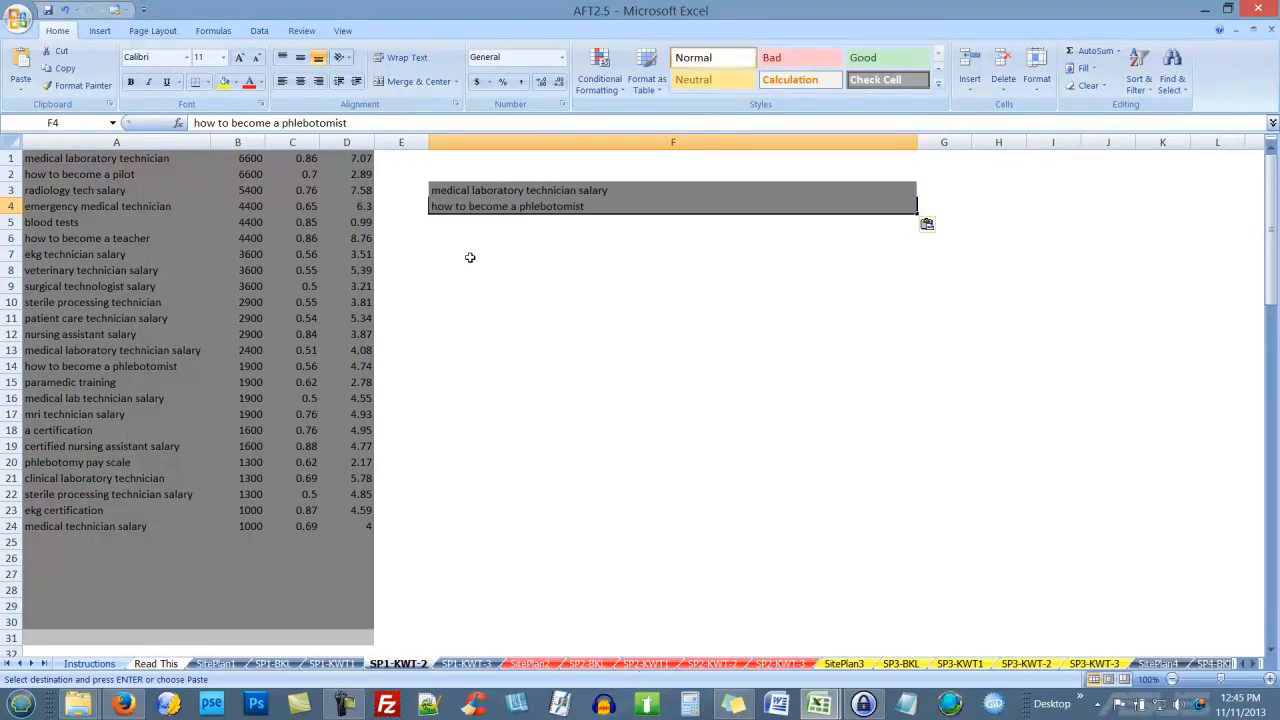
Step: Add 'sterile processing technician salary' and 'patient care technician salary' into F5 and F6
left_click(166, 494)
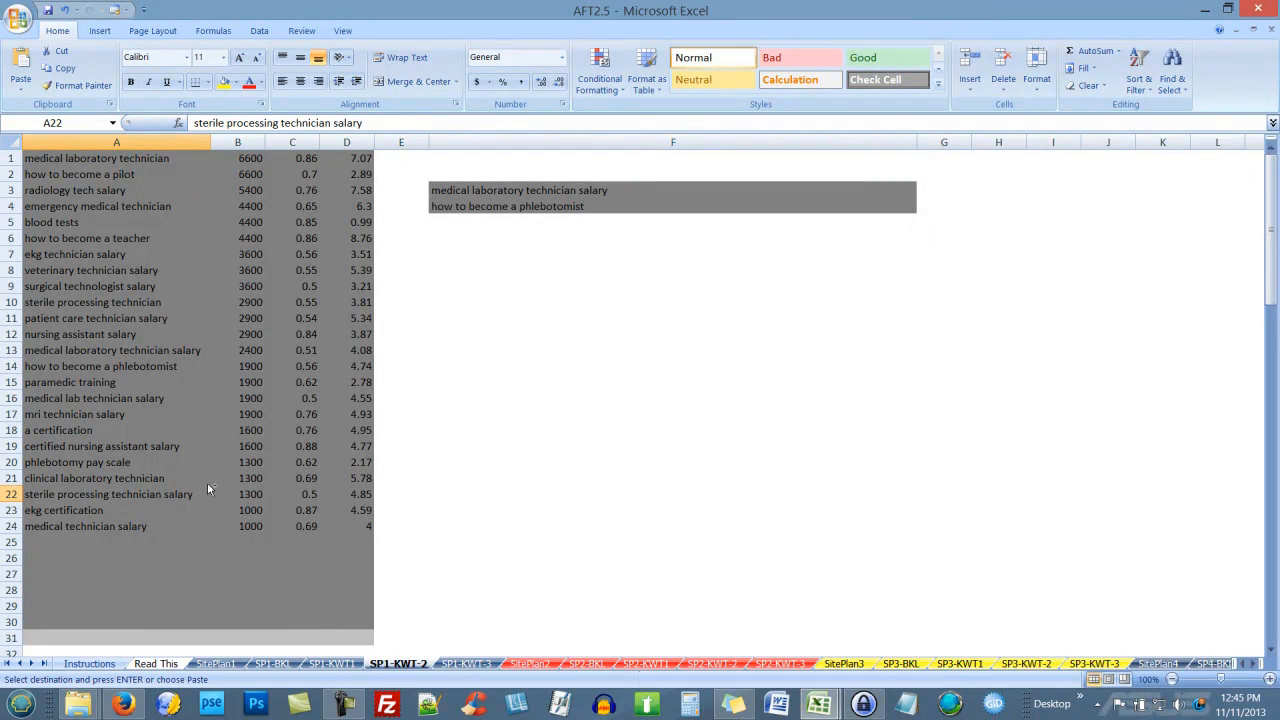
left_click(456, 222)
key("ctrl+v")
left_click(570, 350)
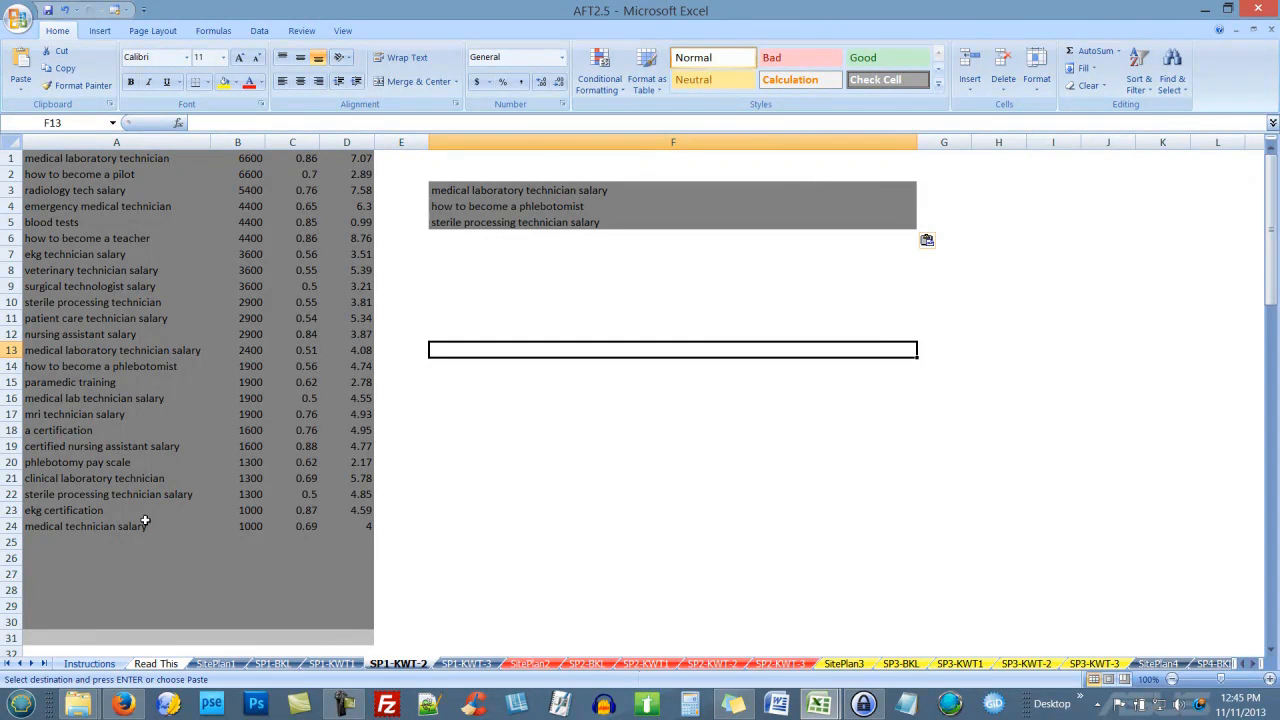
left_click(149, 318)
left_click(459, 237)
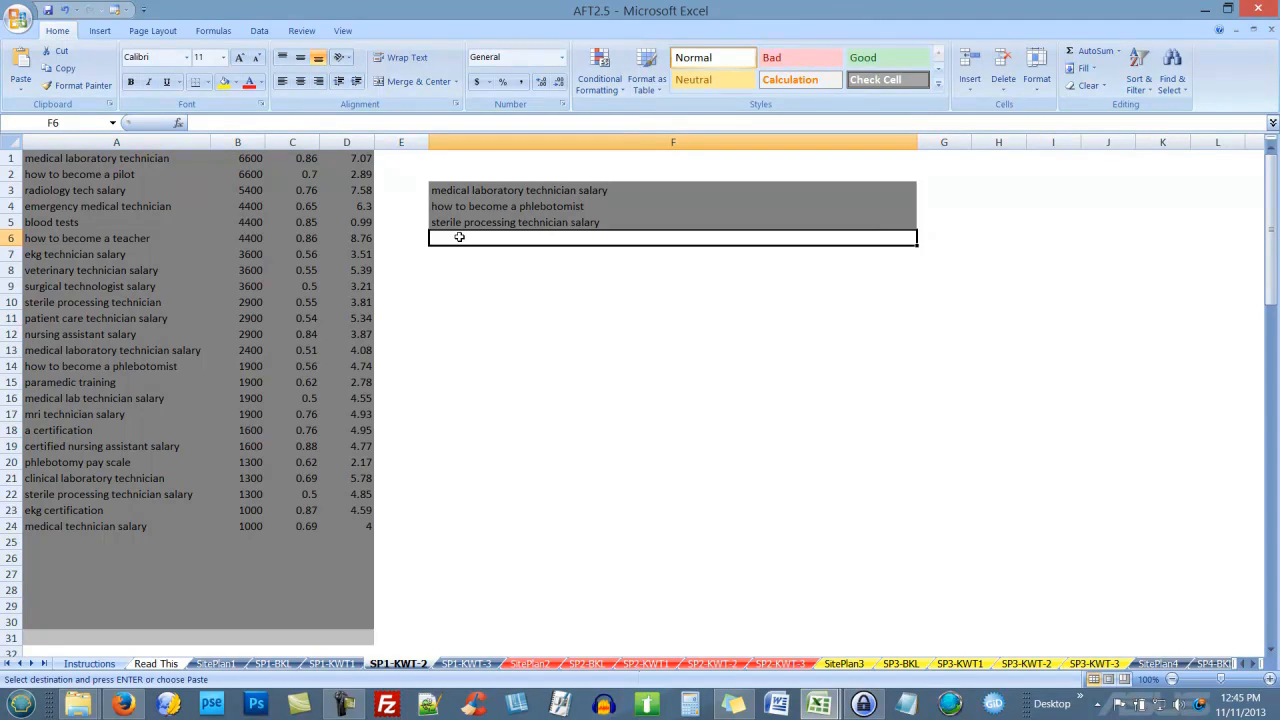
key("ctrl+v")
left_click(525, 376)
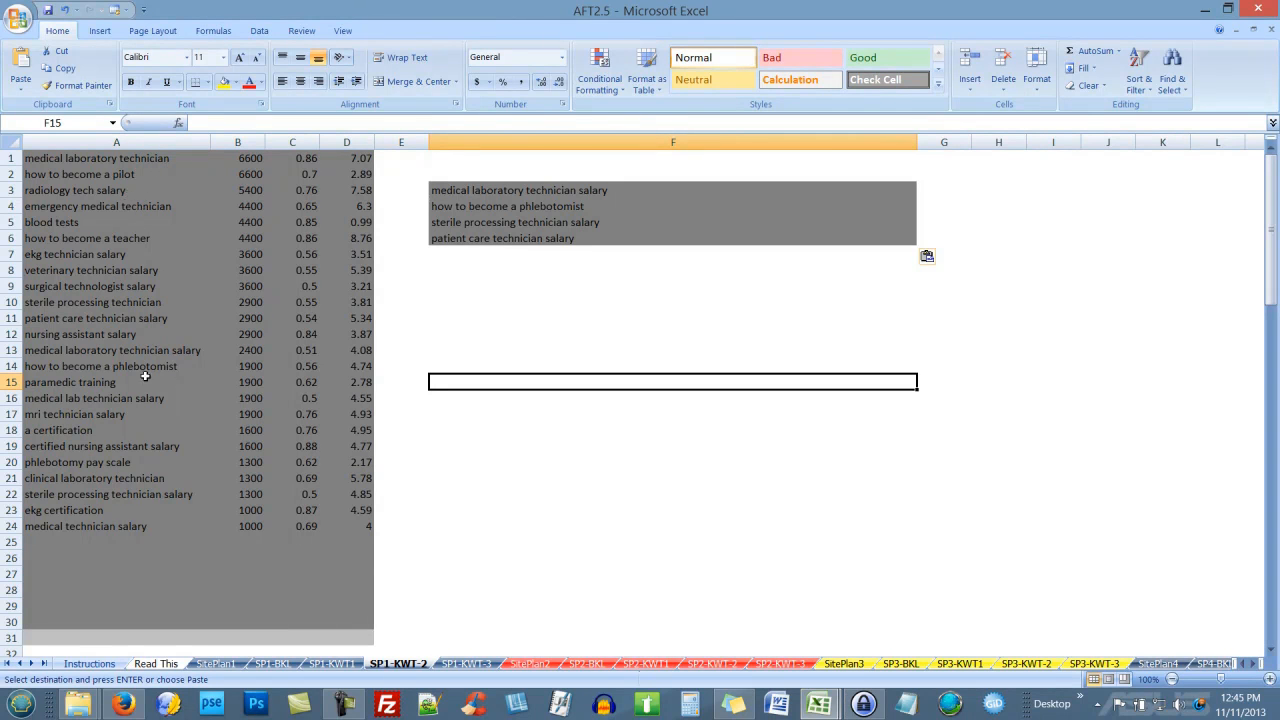
Step: From SP1-KWT-3, add 'phlebotomy certification online' and 'how long is phlebotomy training' to F7 and F8
left_click(468, 664)
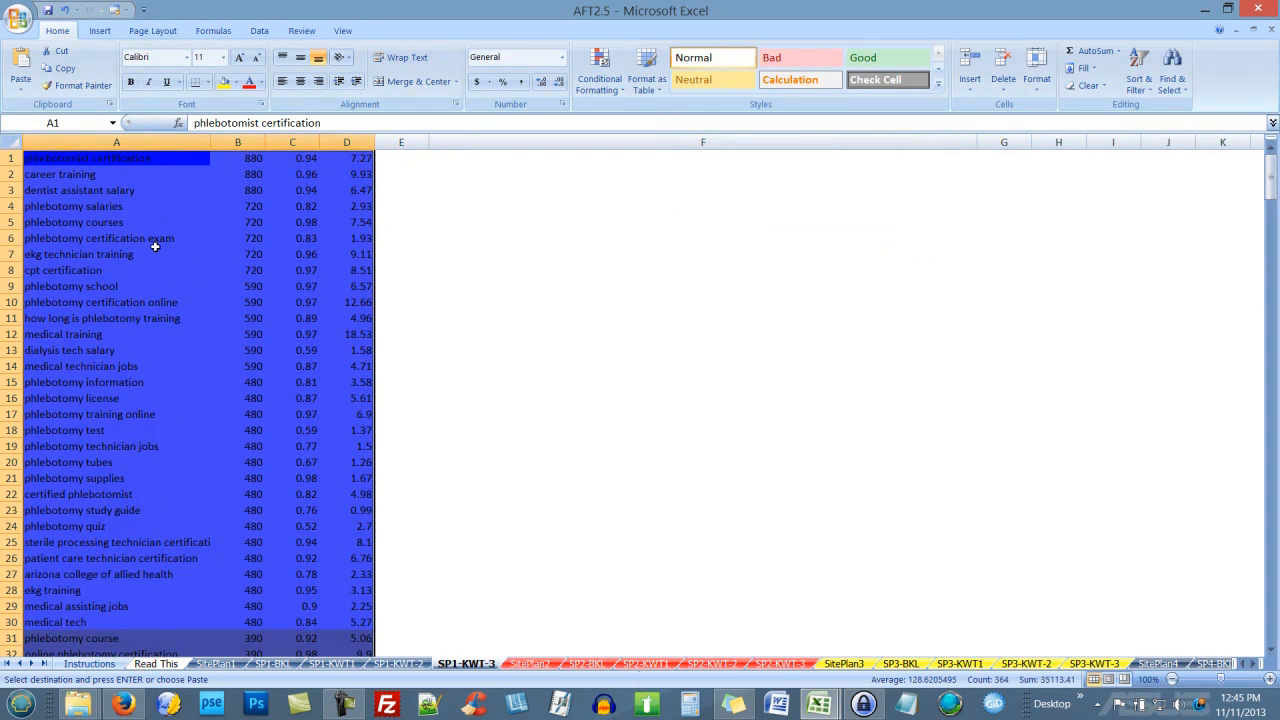
left_click(143, 301)
key("ctrl+c")
left_click(380, 665)
left_click(465, 252)
key("ctrl+v")
left_click(472, 270)
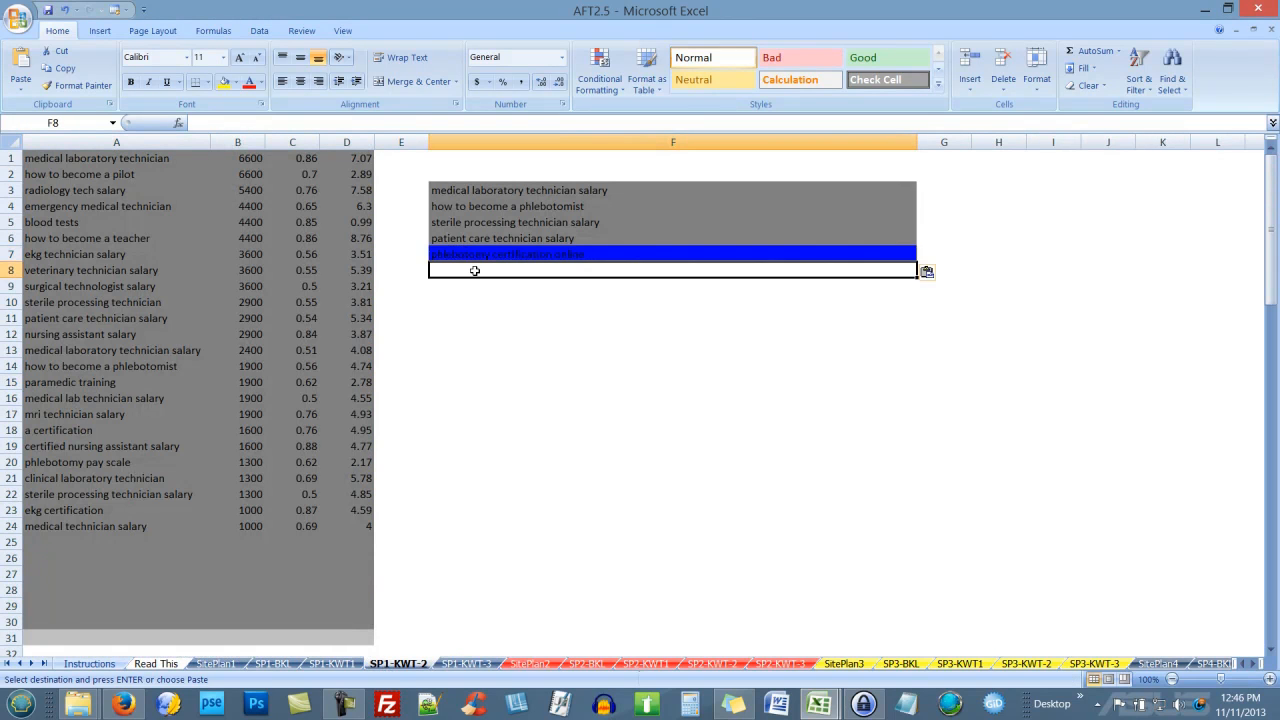
left_click(466, 664)
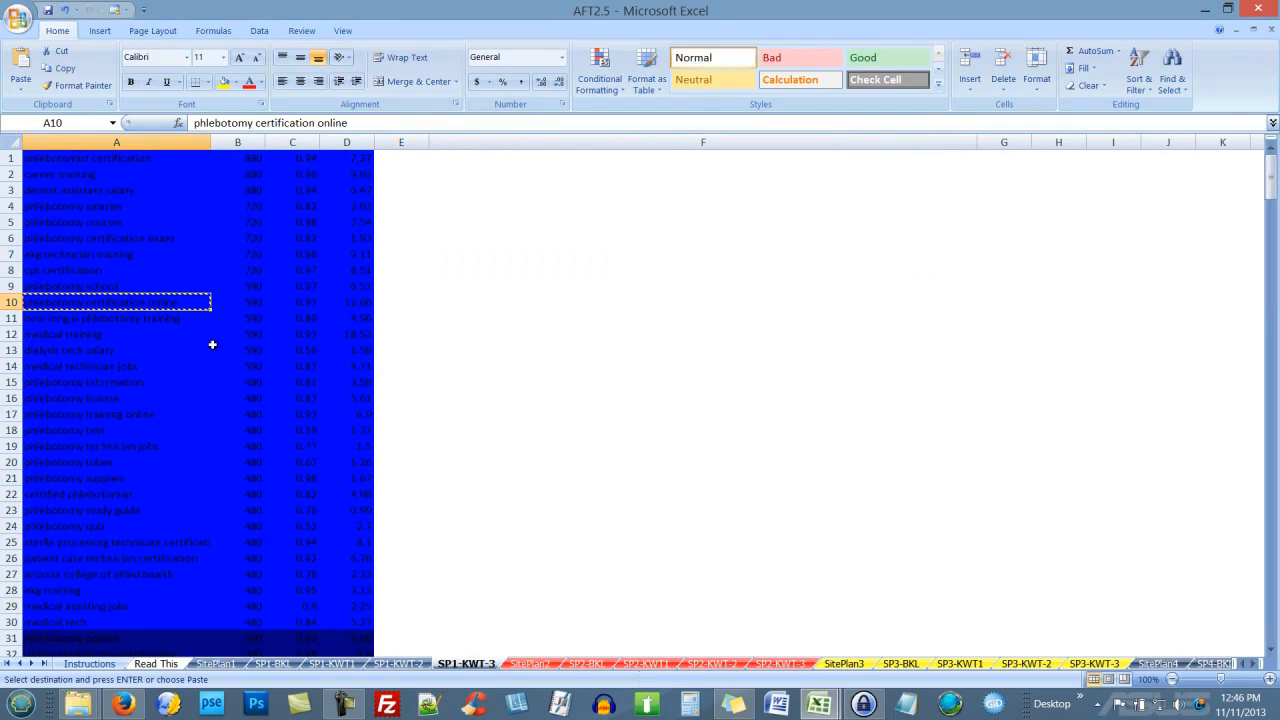
left_click(129, 328)
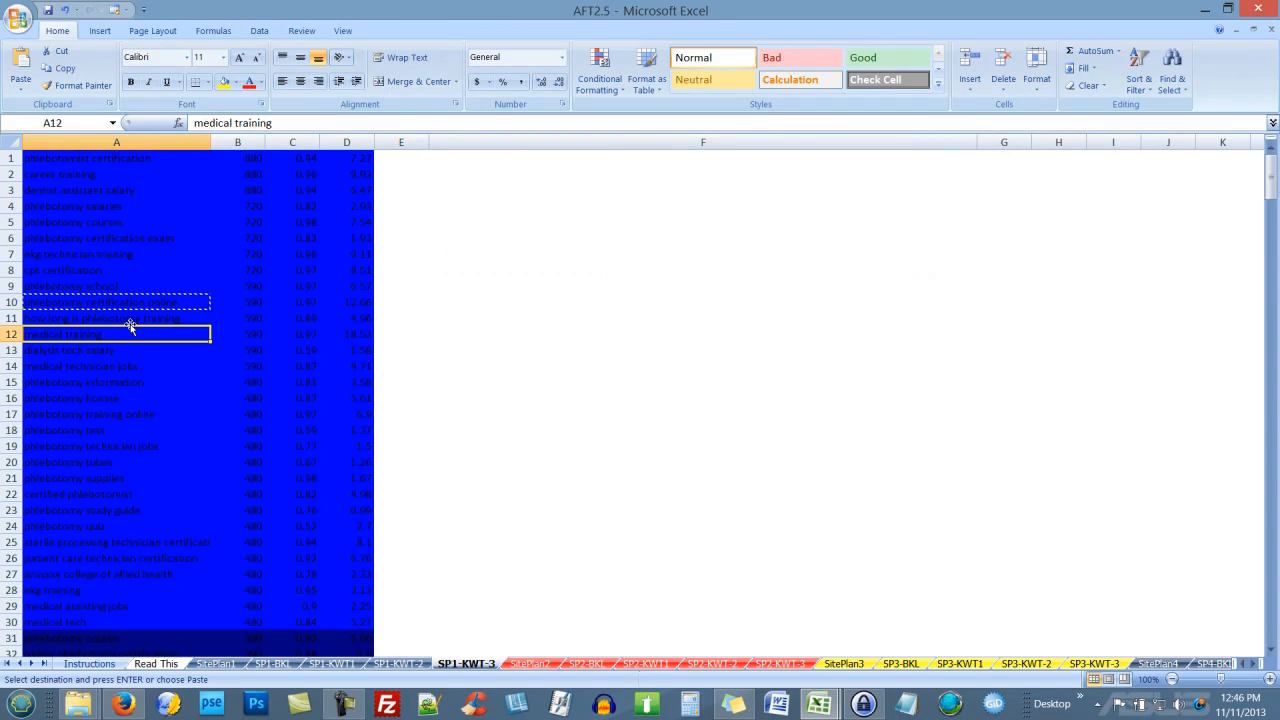
left_click(131, 316)
key("ctrl+c")
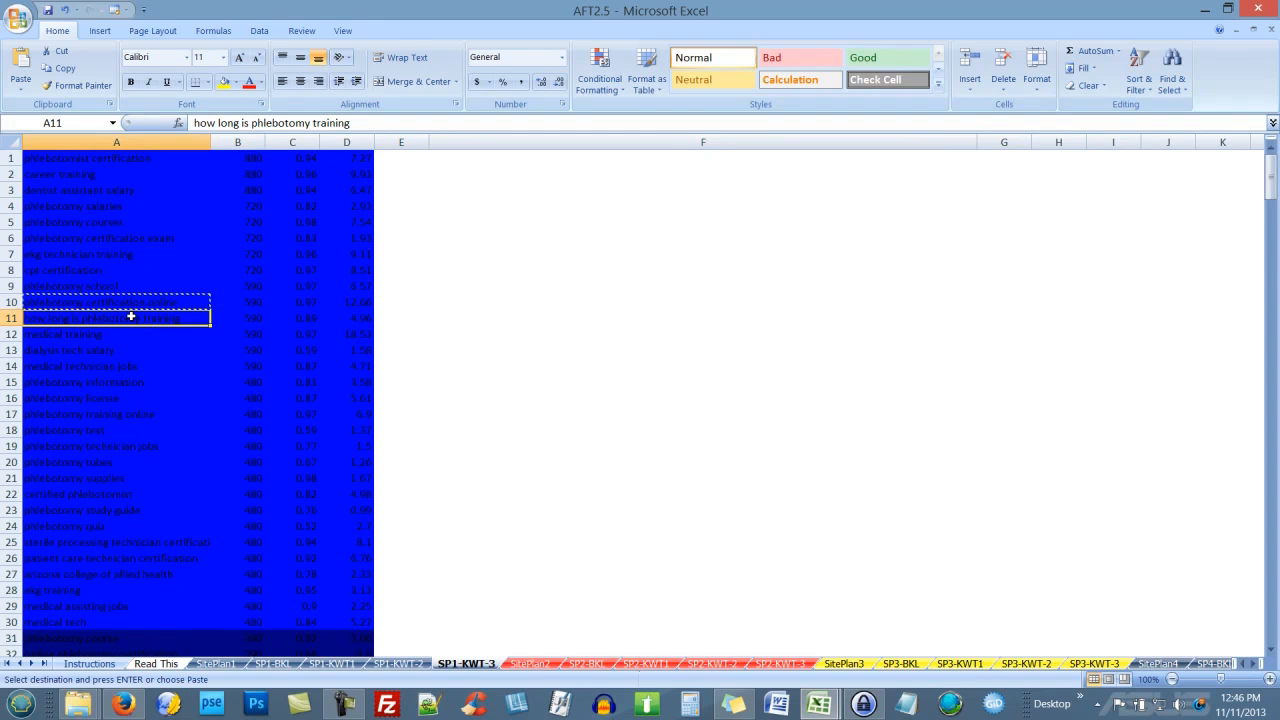
left_click(400, 664)
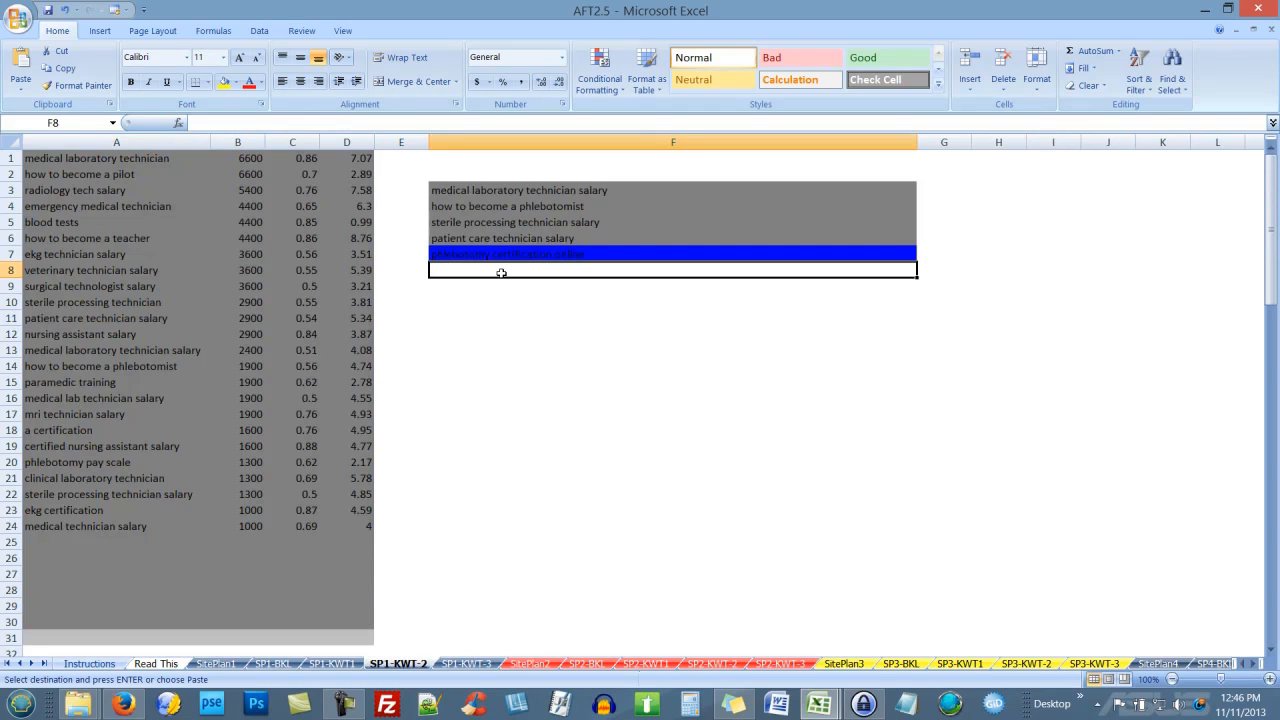
key("ctrl+v")
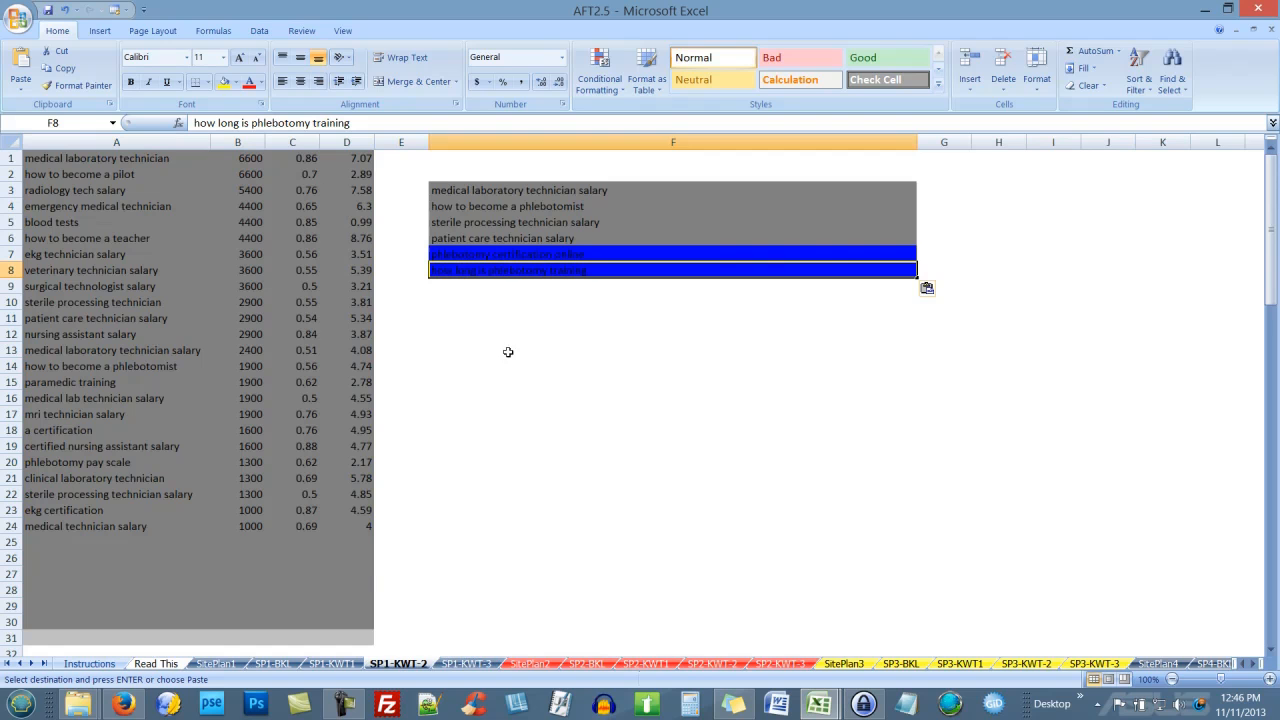
Step: Widen column A, then add sterile processing and patient care technician certification to F9 and F10
left_click(466, 664)
scroll(214, 457, "down", 5)
left_click(128, 305)
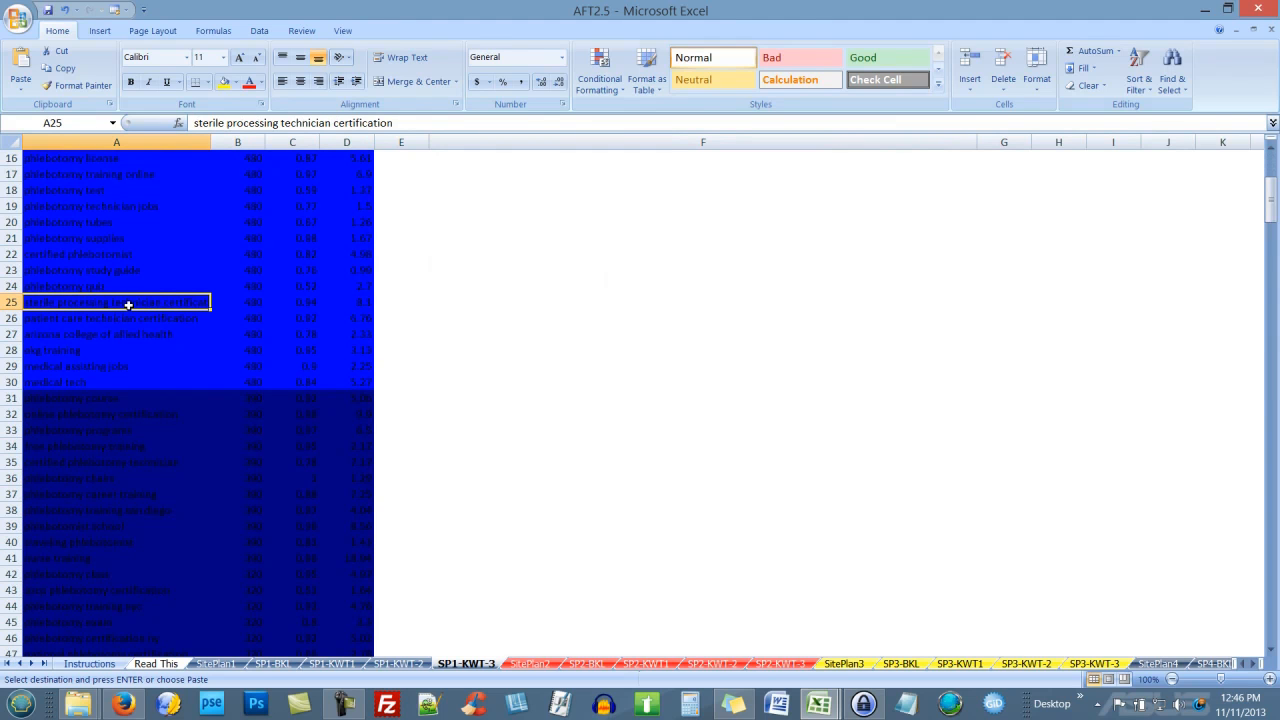
left_click_drag(211, 142, 316, 163)
left_click_drag(405, 210, 406, 210)
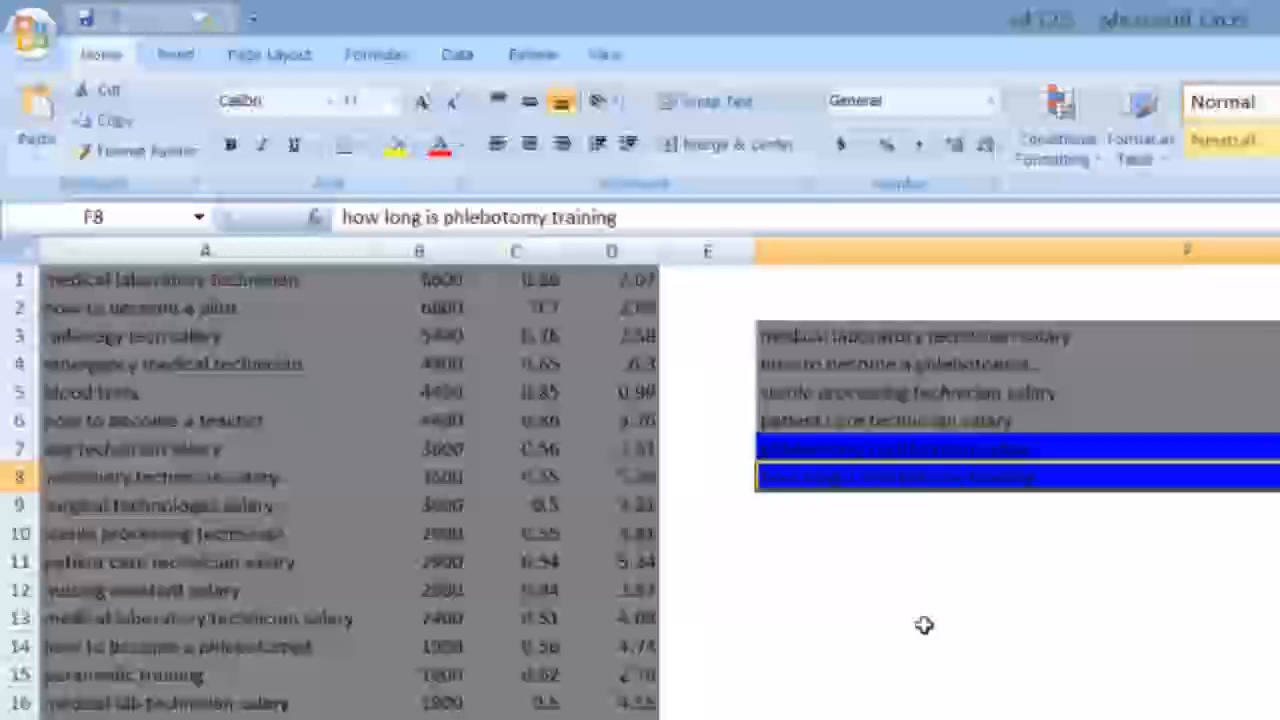
left_click(926, 512)
key("ctrl+v")
key("Return")
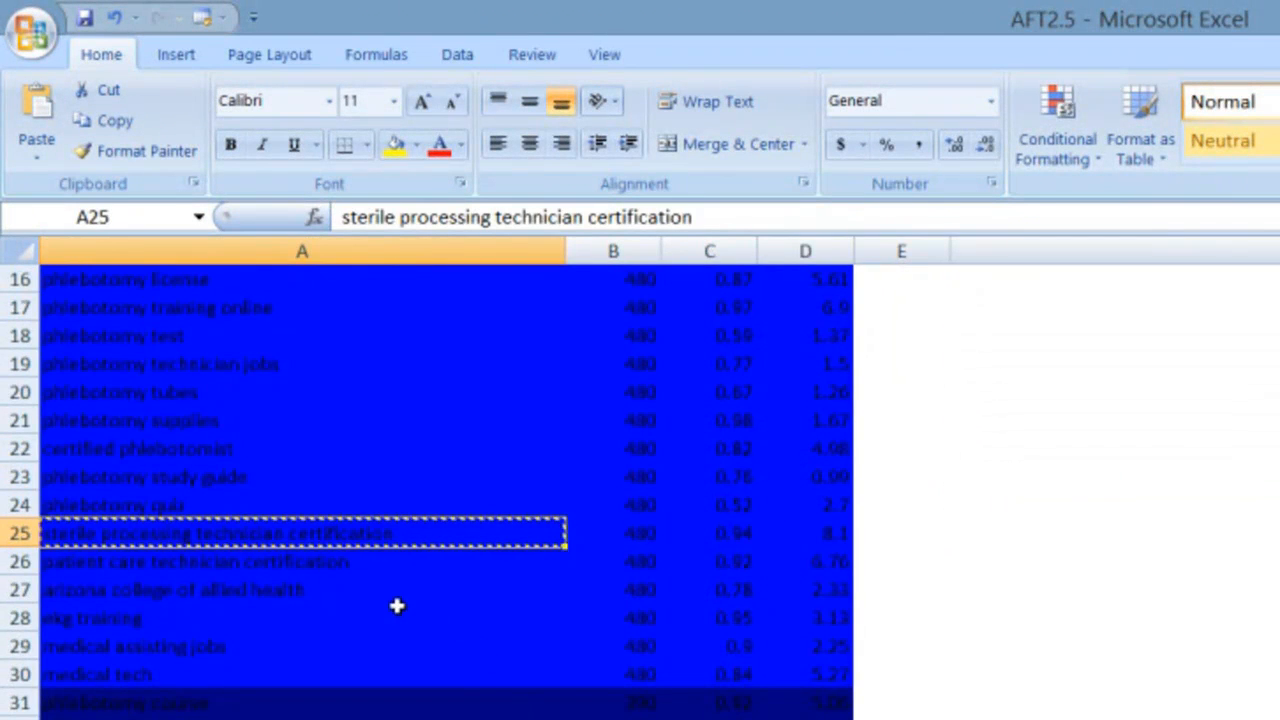
left_click(345, 570)
key("ctrl+c")
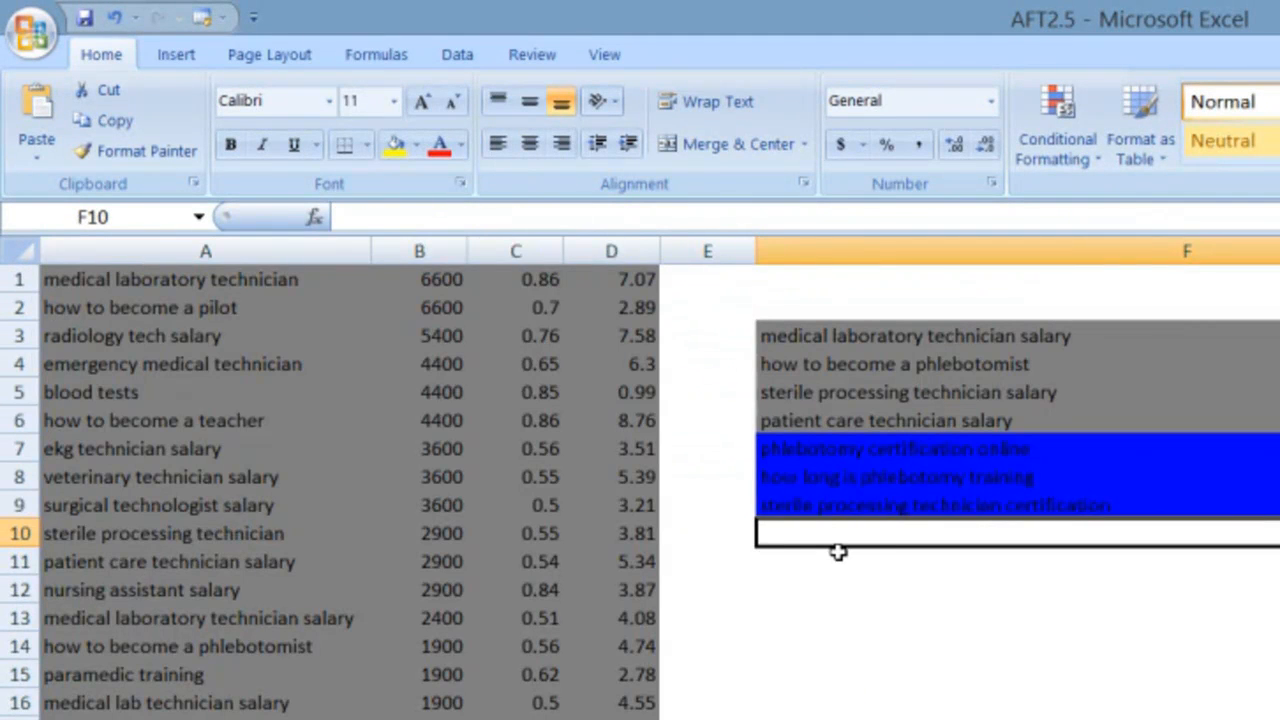
key("ctrl+v")
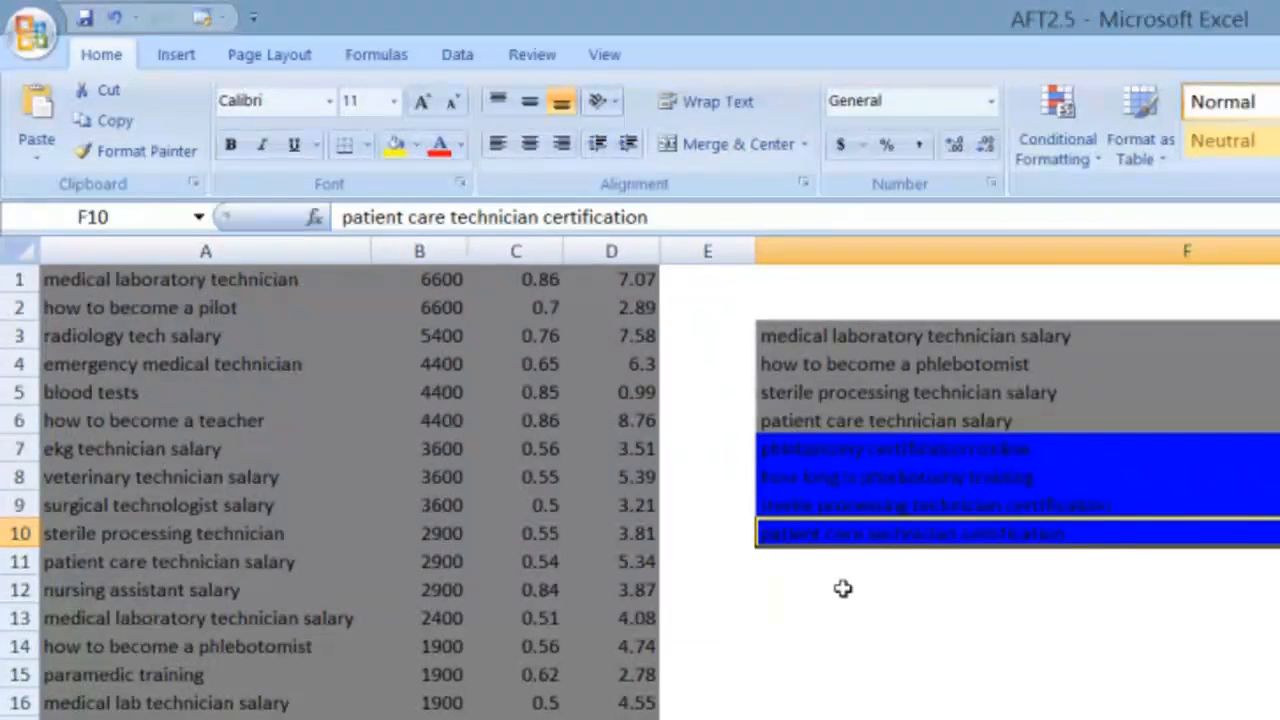
left_click(838, 572)
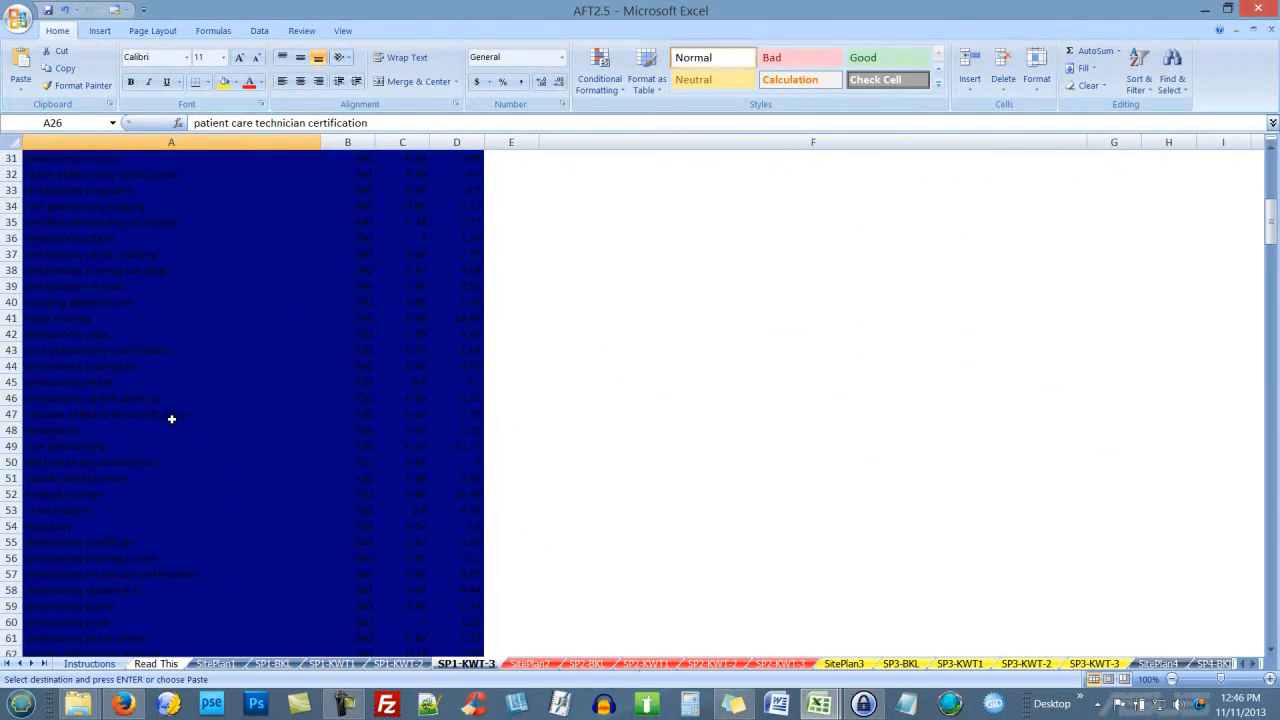
Step: Paste 'national phlebotomy certification' into F11, check the F3–F11 list, then switch to LongTailPro
left_click(171, 419)
key("ctrl+c")
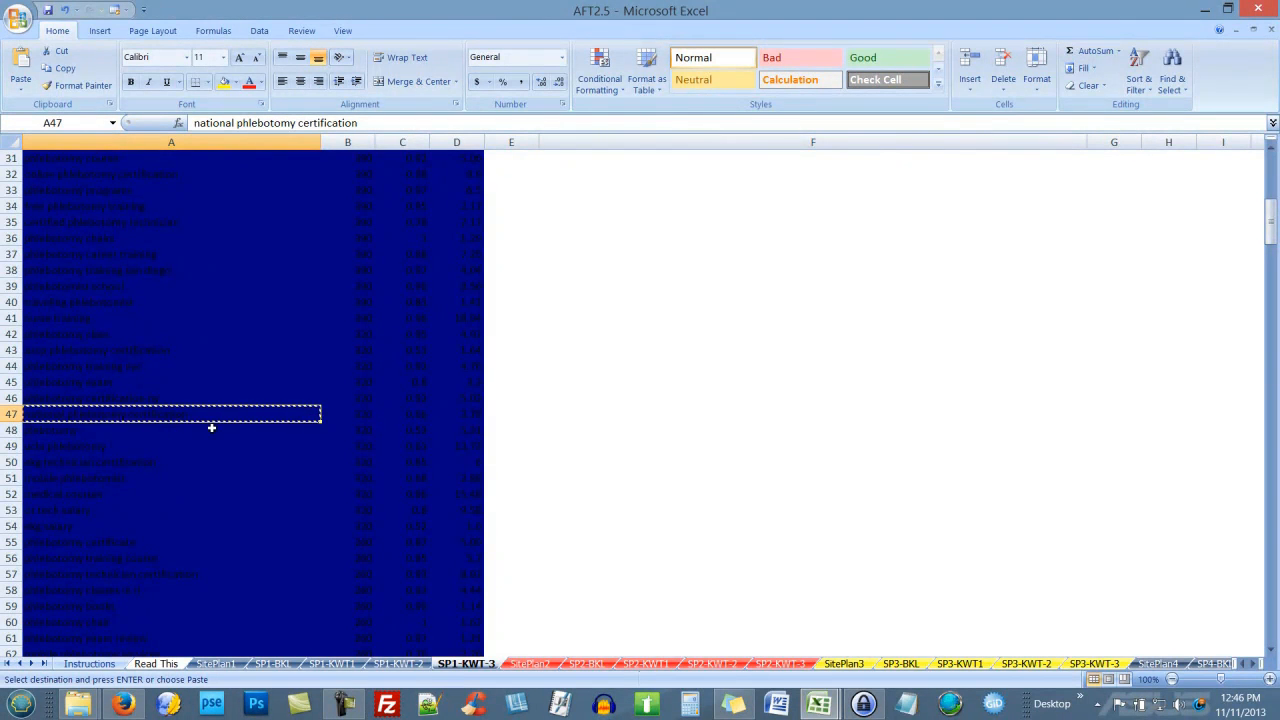
left_click(398, 664)
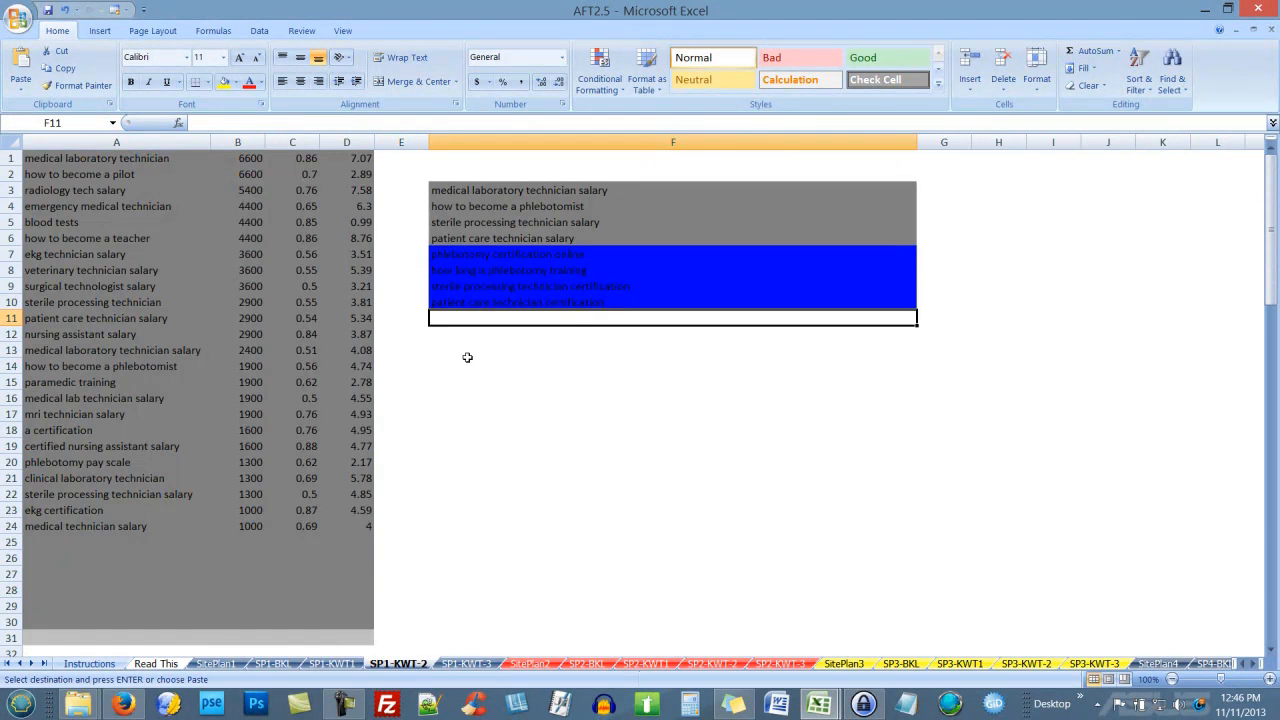
key("ctrl+v")
left_click(497, 348)
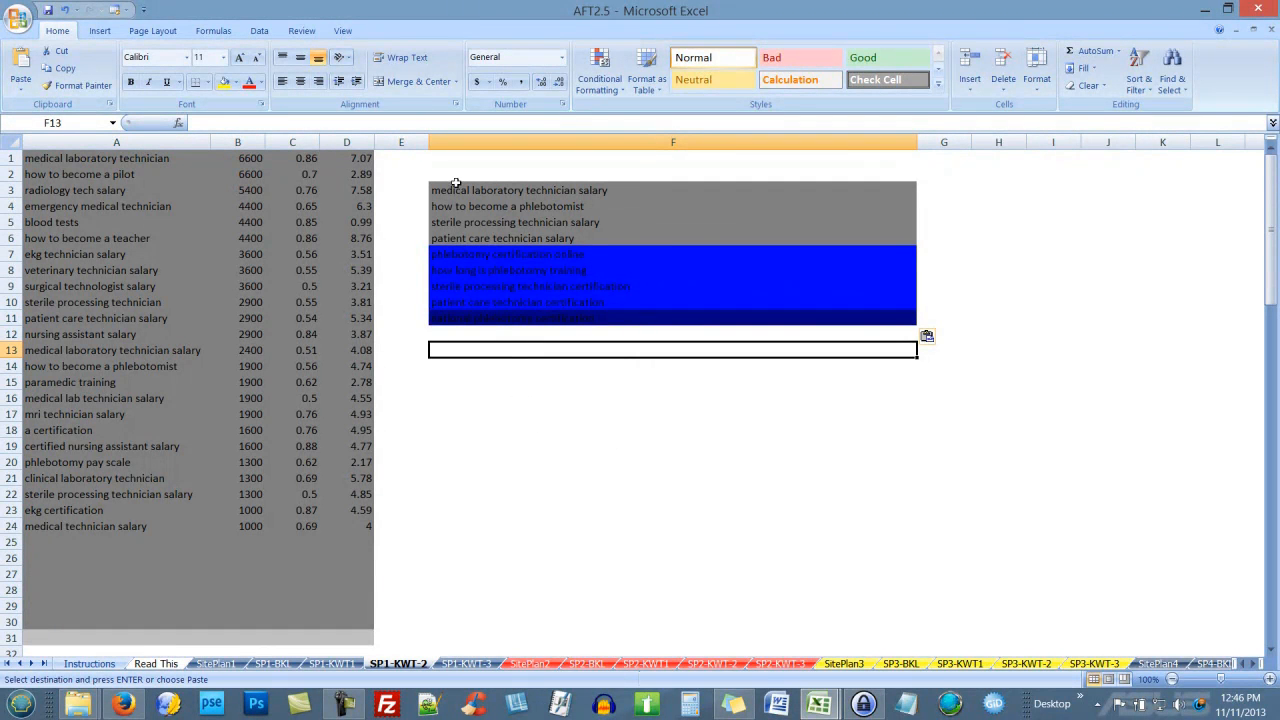
left_click_drag(531, 190, 531, 318)
left_click(537, 443)
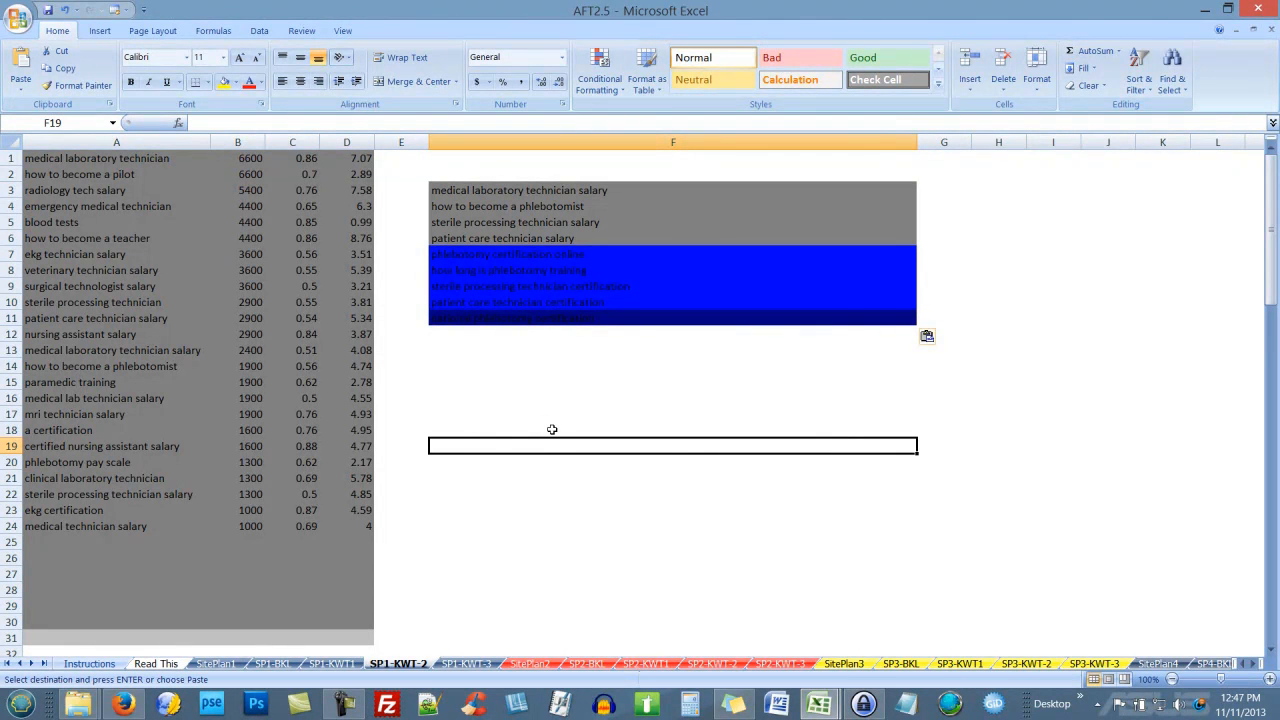
left_click(343, 703)
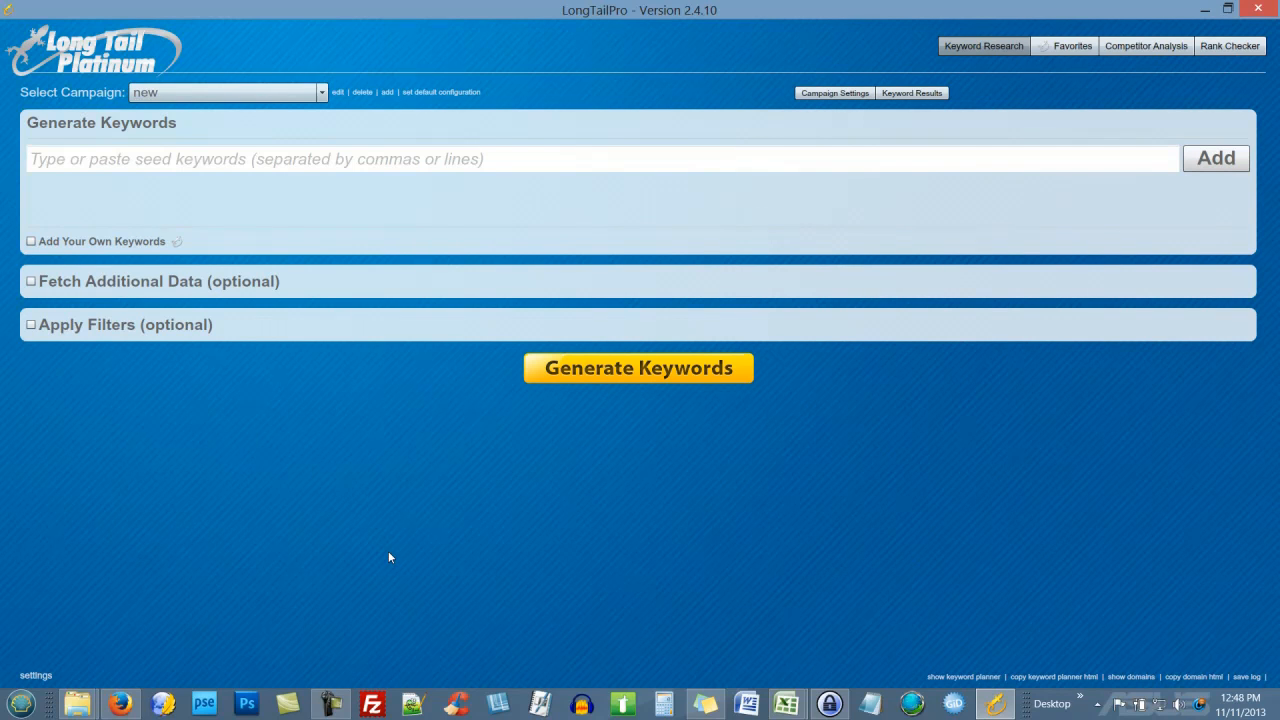
Step: Turn on 'Add Your Own Keywords' and place the cursor in its empty entry box
left_click(31, 243)
left_click(74, 271)
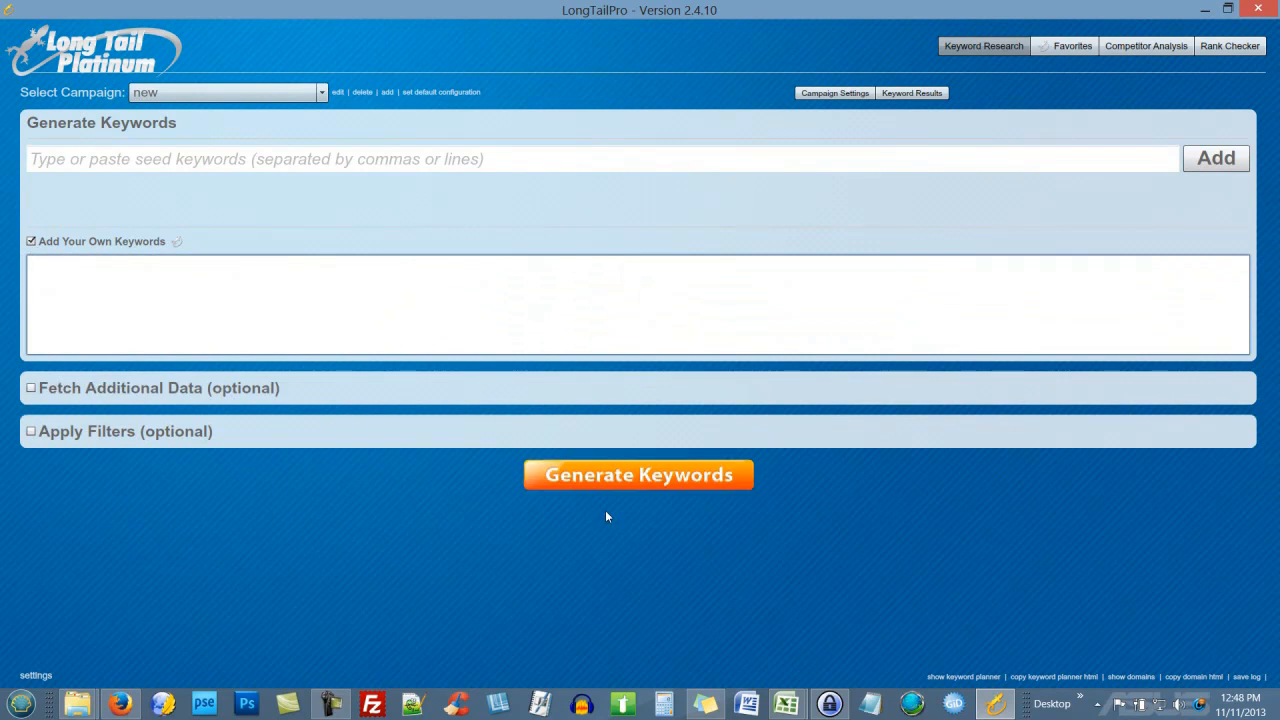
Step: Select the nine chosen keywords in F3:F11 of the AFT2.5 workbook
mouse_move(787, 704)
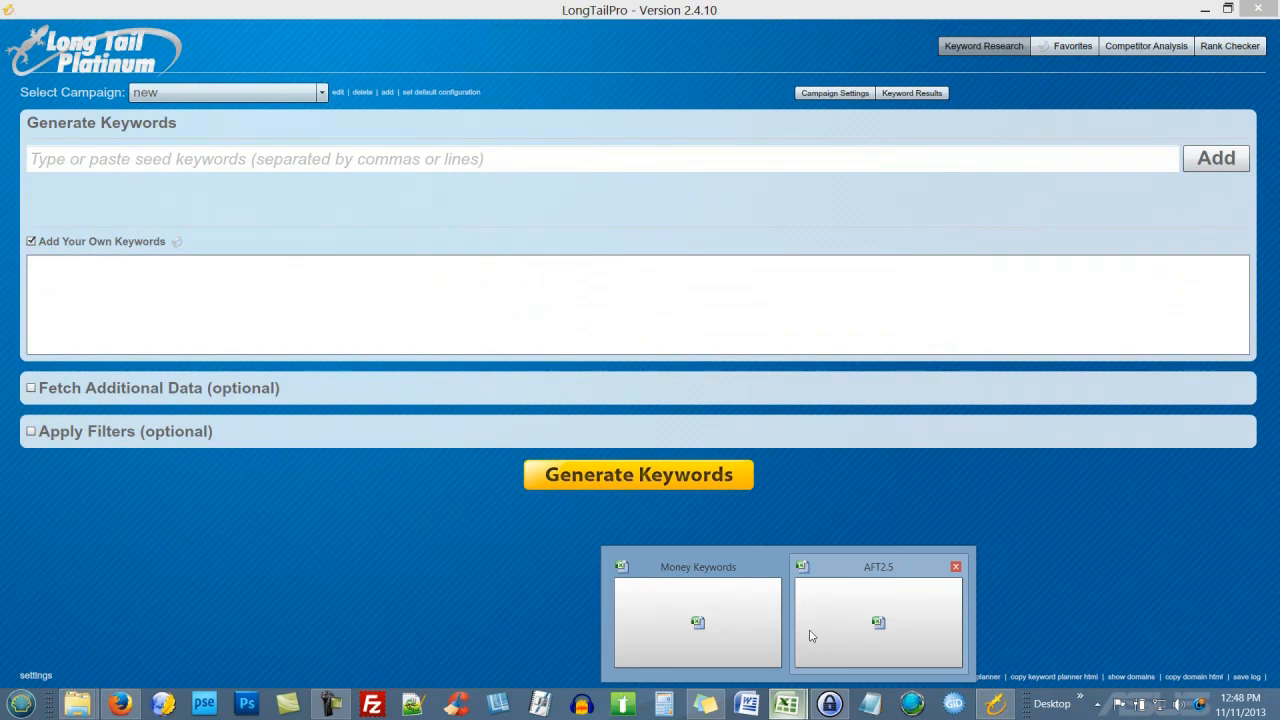
left_click(831, 622)
left_click(630, 327)
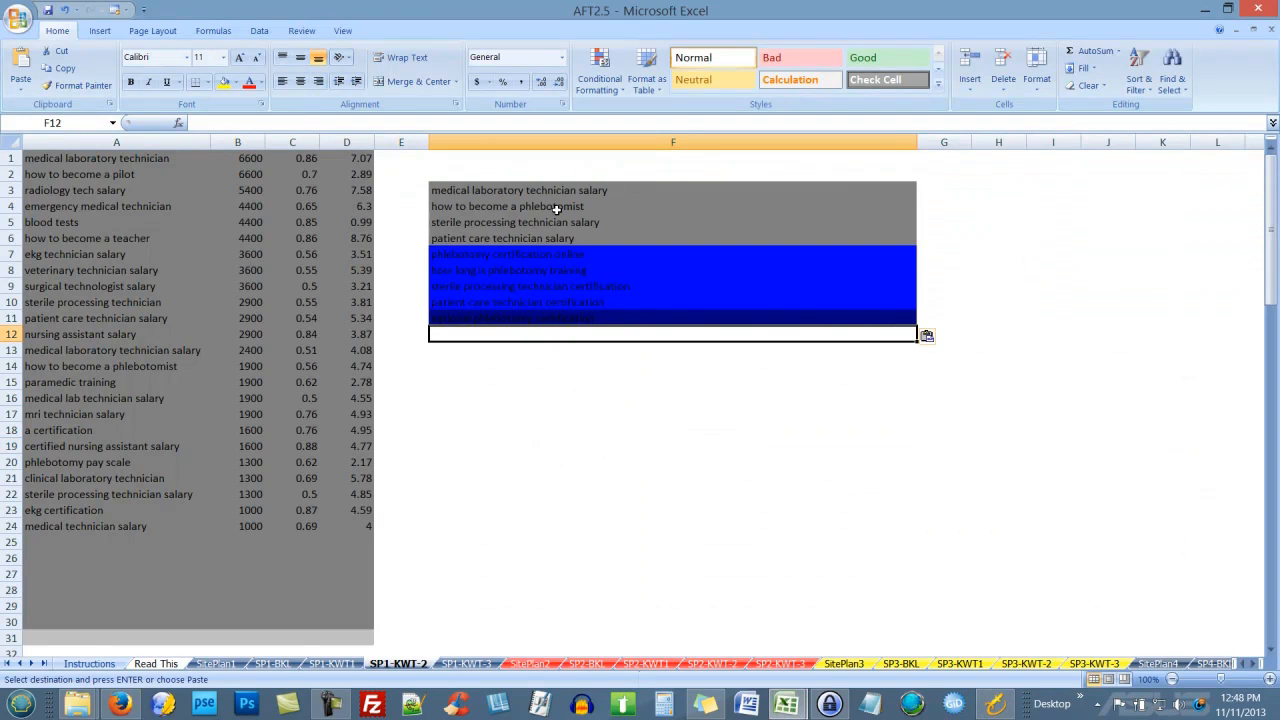
left_click_drag(550, 190, 542, 312)
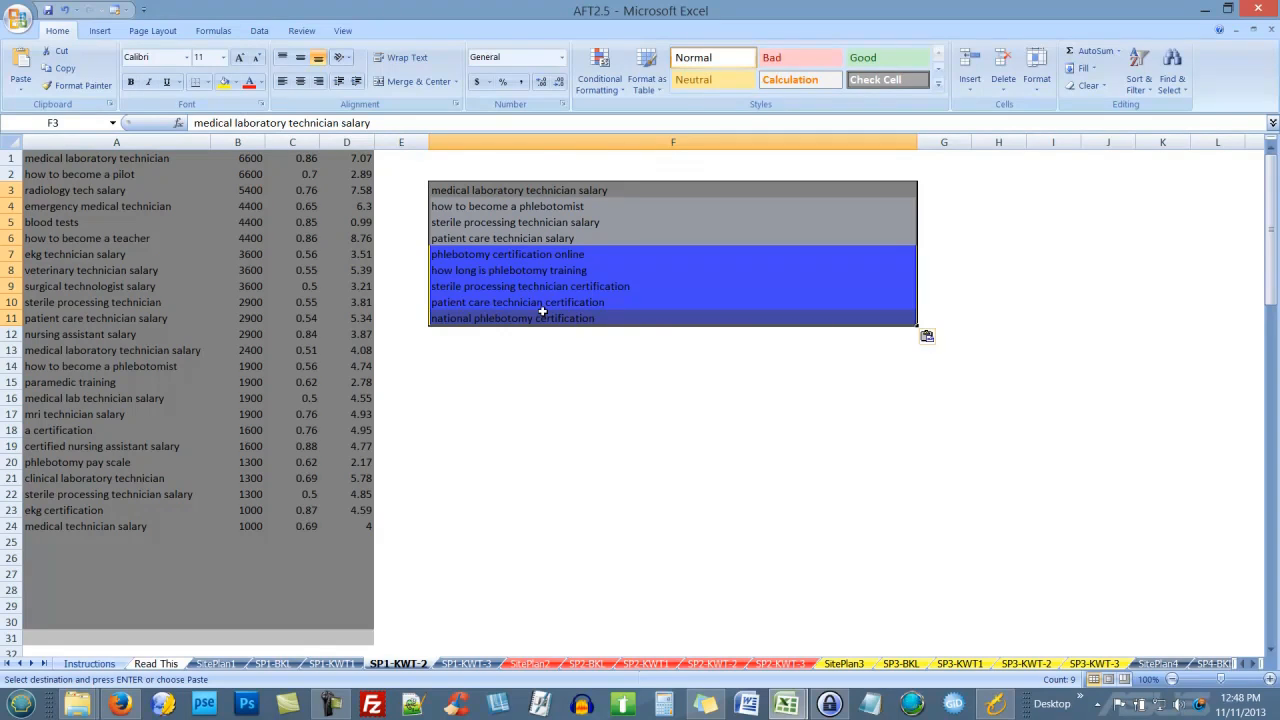
Step: Paste the nine keywords into LongTailPro's own-keywords box and generate their results
left_click(995, 704)
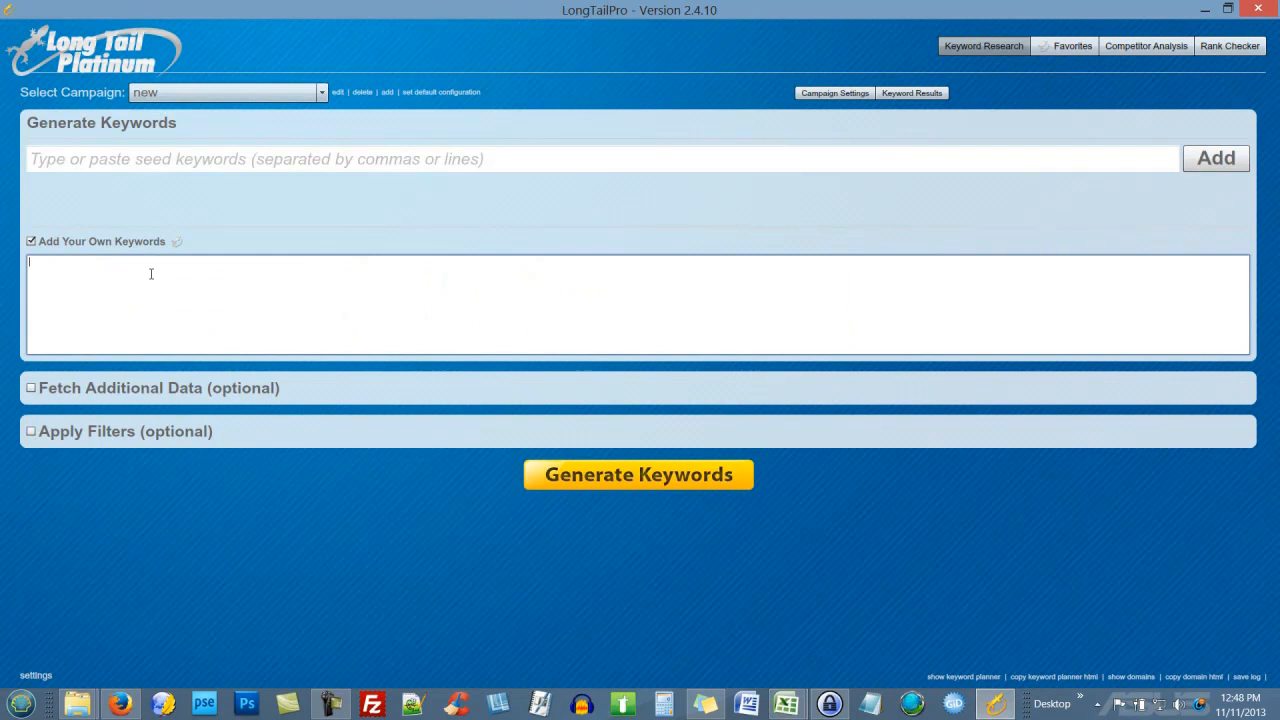
key("ctrl+v")
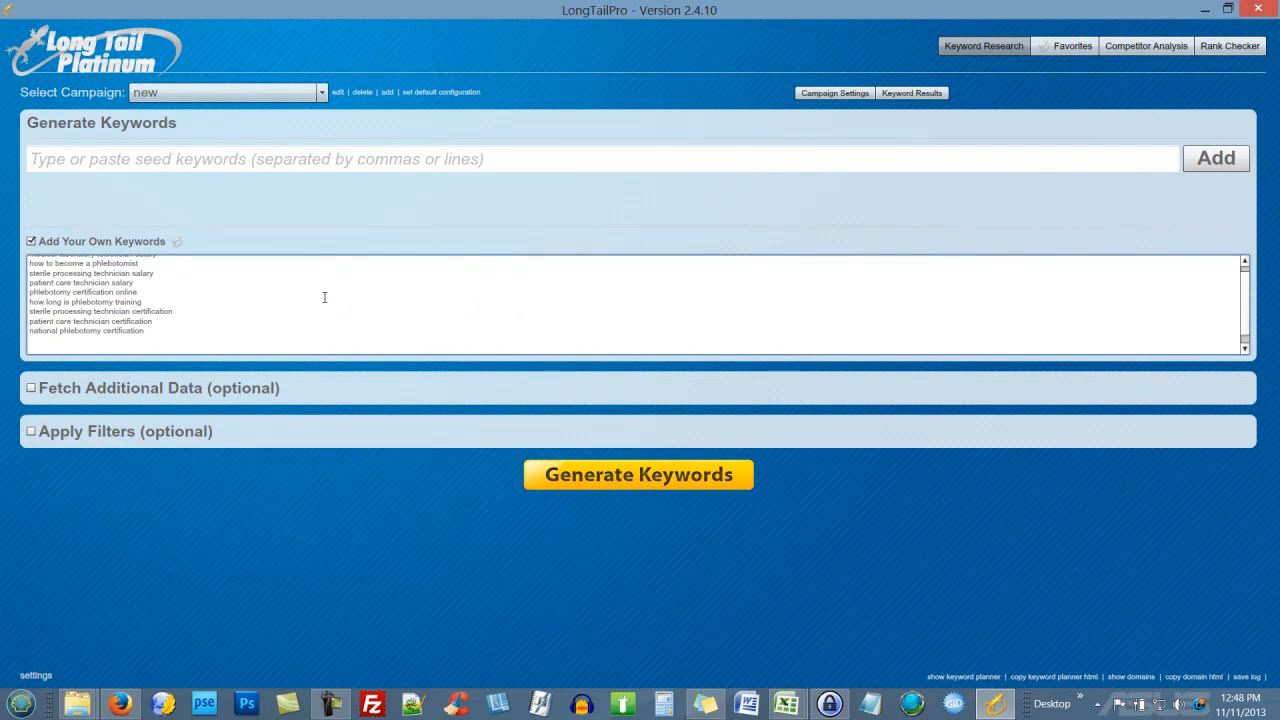
scroll(320, 297, "up", 1)
left_click(643, 472)
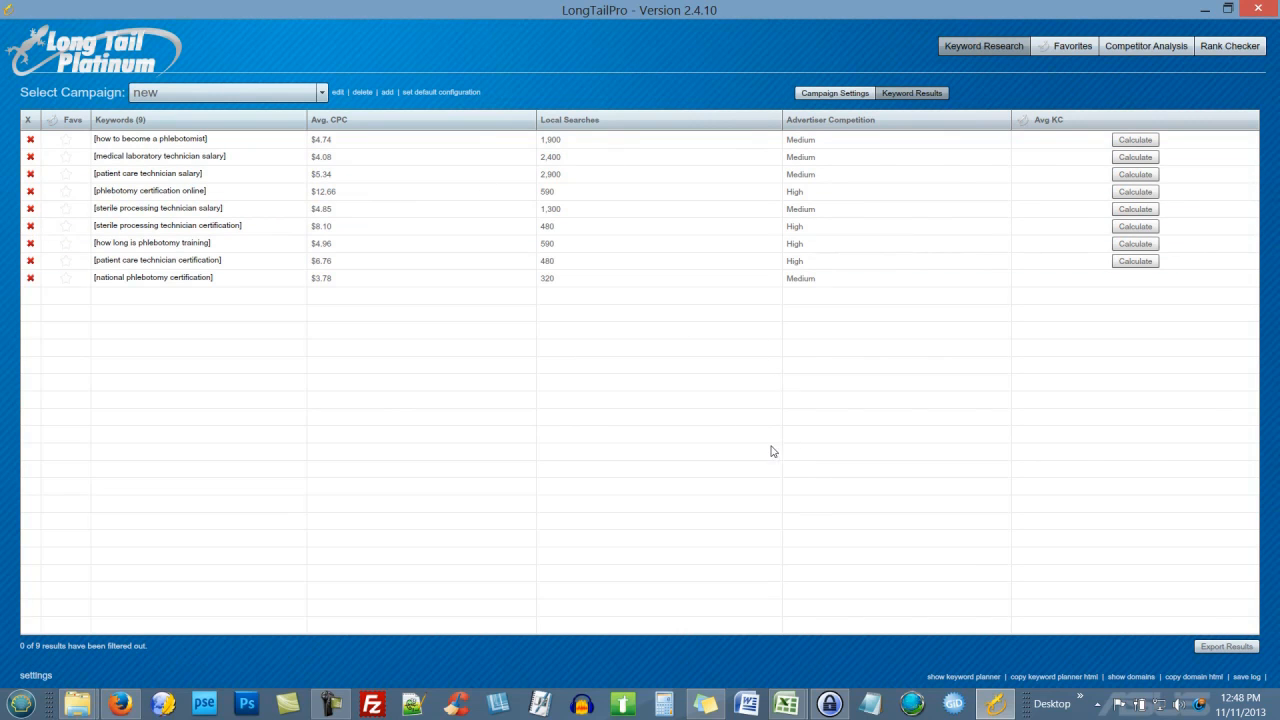
Step: Calculate Avg KC for every keyword row, from 'how to become a phlebotomist' to 'national phlebotomy certification'
left_click(1140, 140)
left_click(1135, 157)
left_click(1135, 174)
left_click(1135, 191)
left_click(1135, 209)
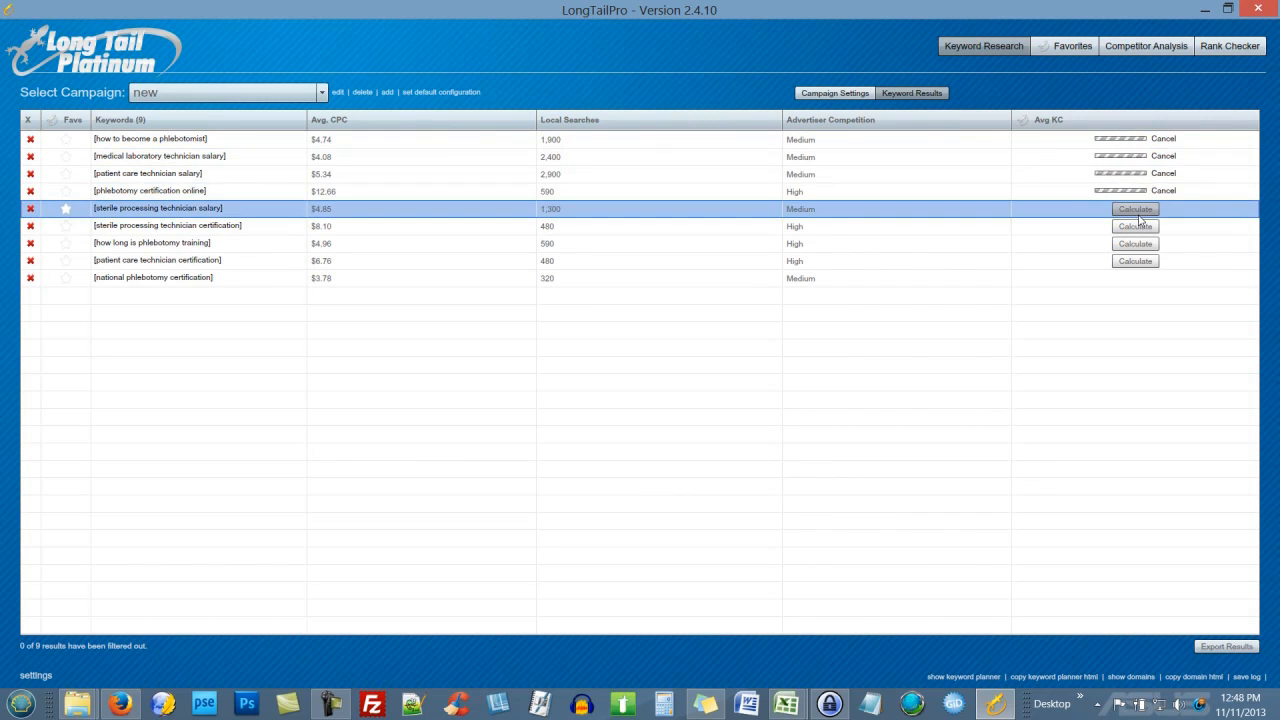
left_click(1135, 226)
left_click(1135, 243)
left_click(1135, 261)
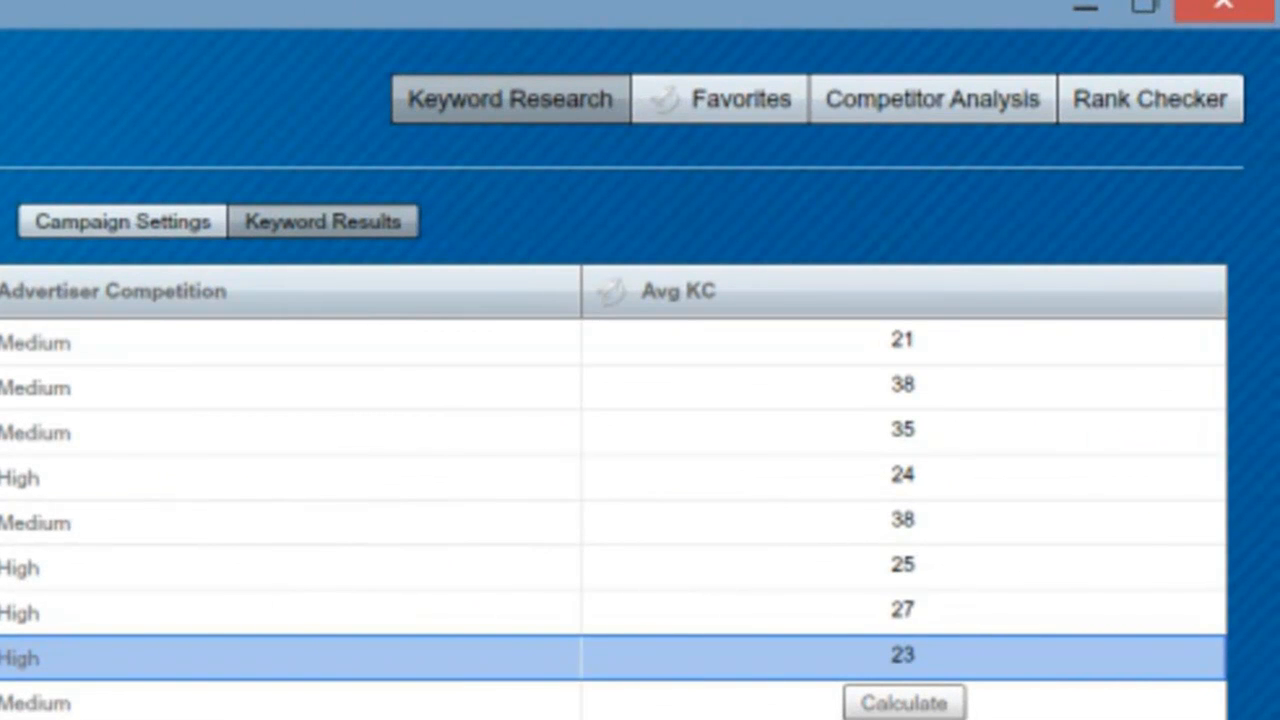
left_click(903, 703)
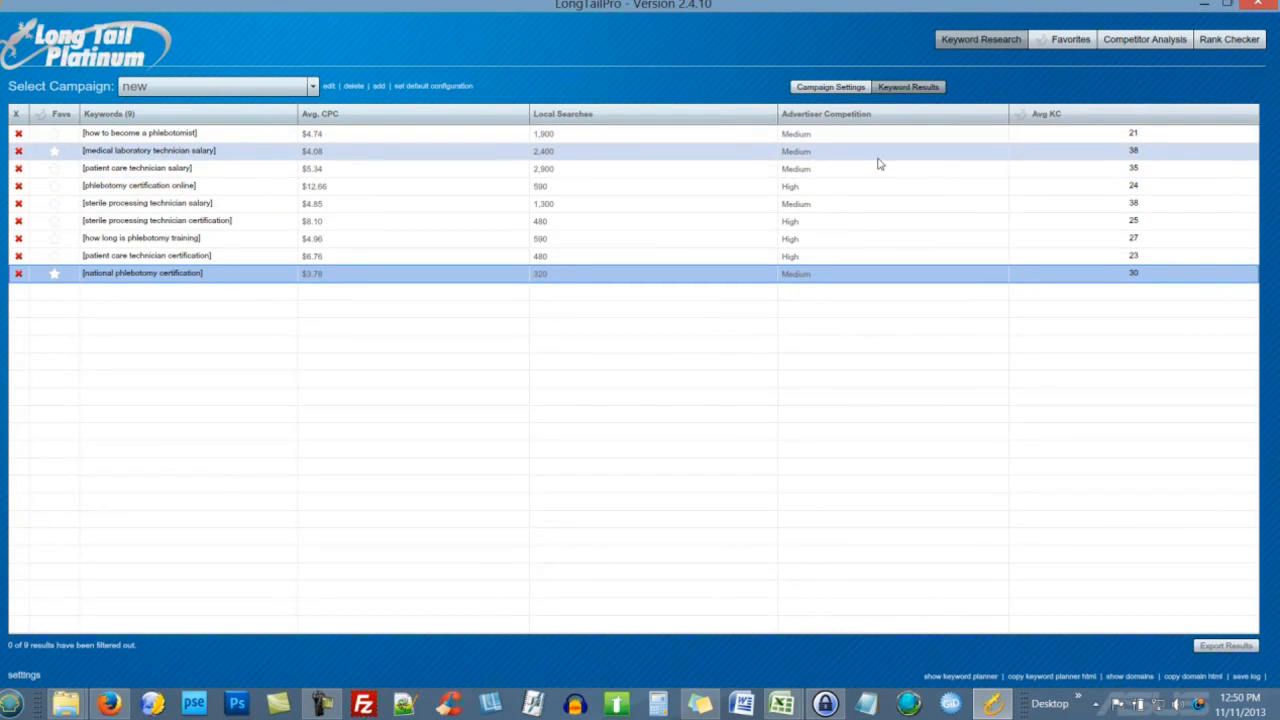
Step: Delete the 'medical laboratory technician salary' keyword from the results
left_click(18, 151)
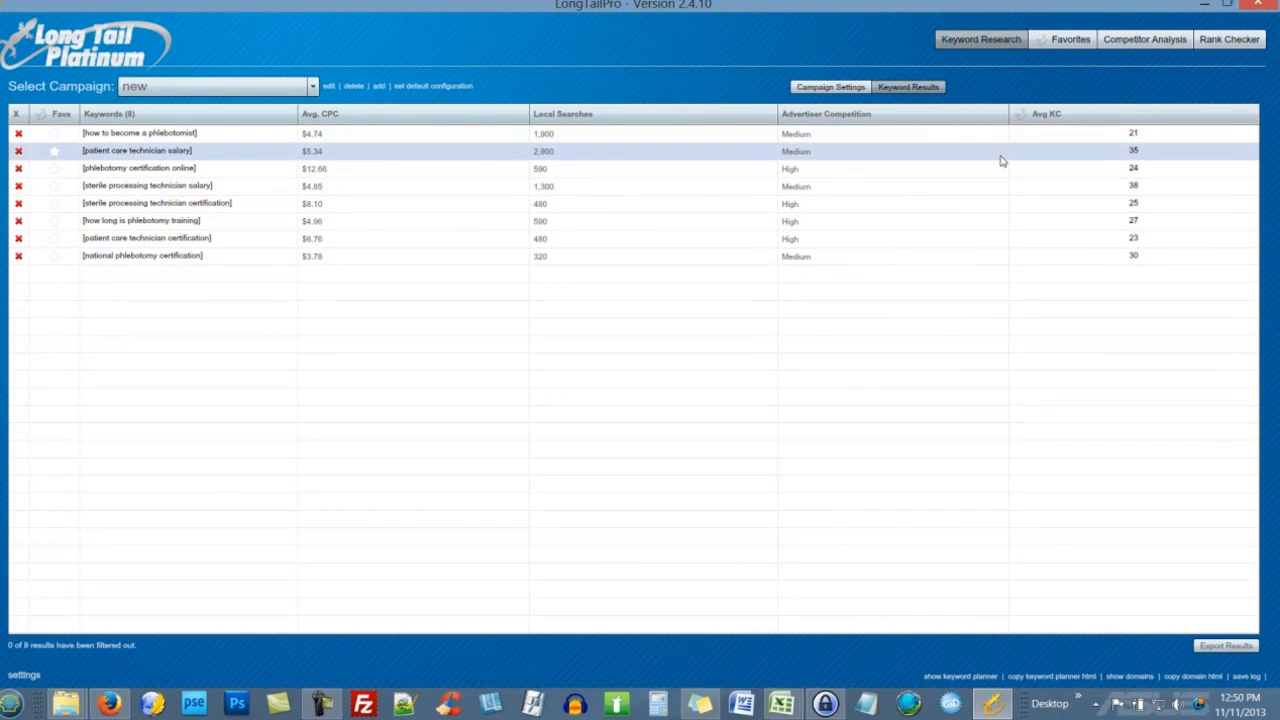
Step: Star 'how to become a phlebotomist', 'patient care technician salary' and 'phlebotomy certification online' as favorites
left_click(56, 138)
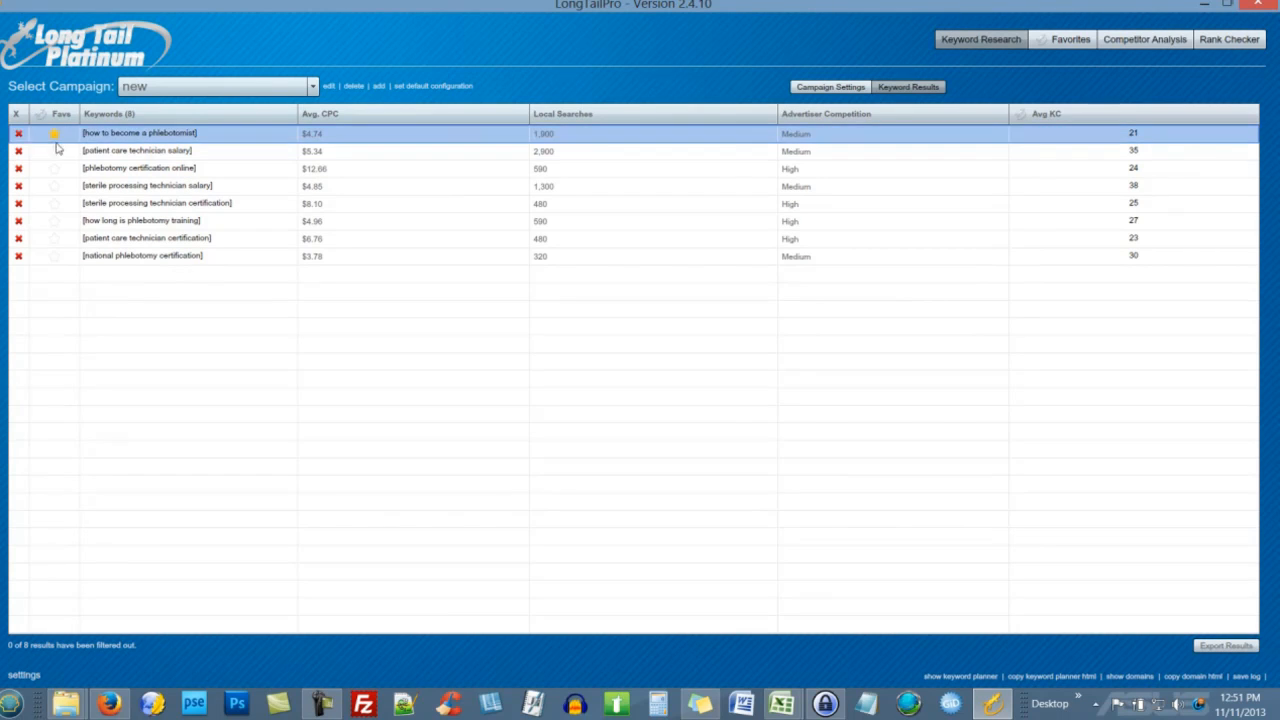
left_click(55, 151)
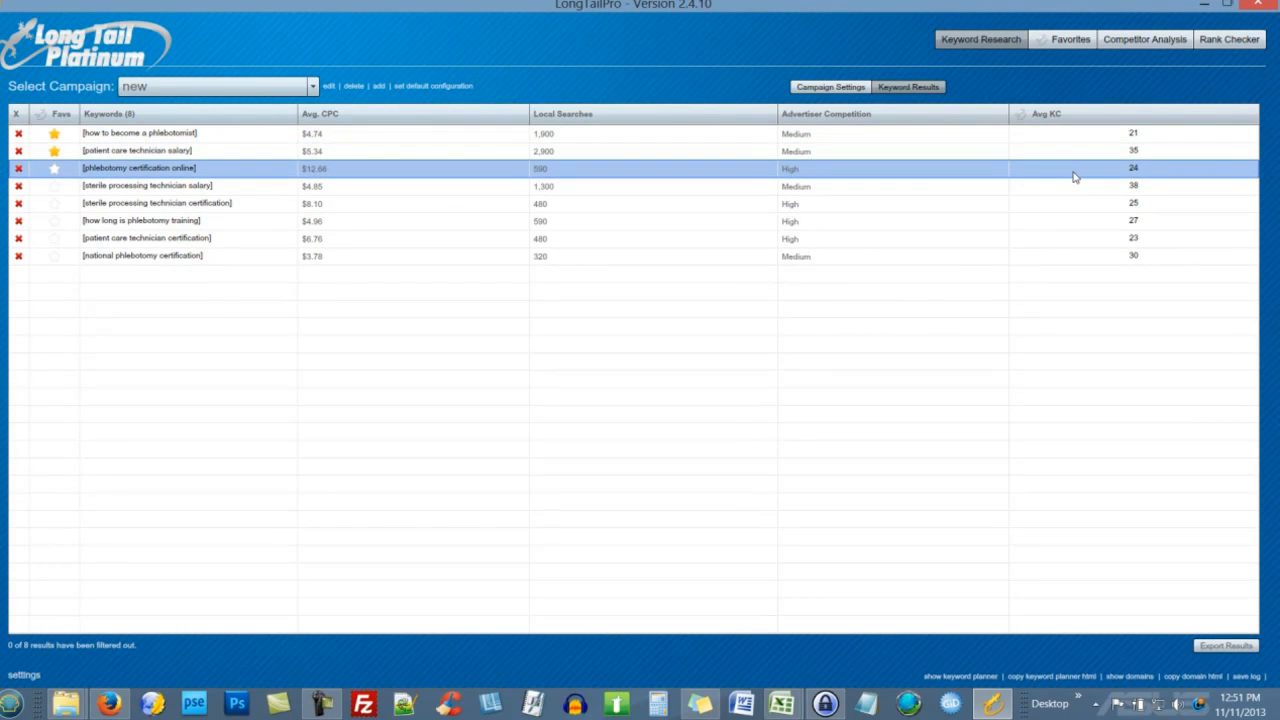
left_click(55, 172)
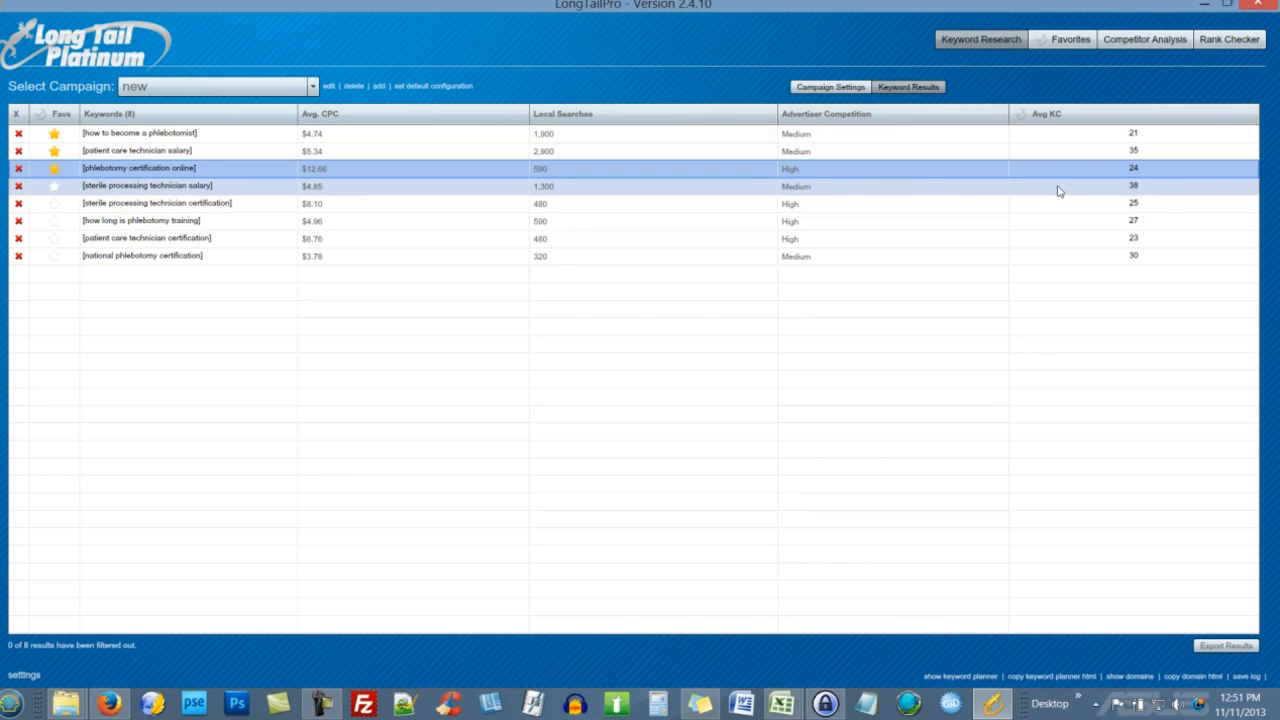
Step: Remove 'sterile processing technician salary' and favorite the three remaining certification and training keywords
left_click(18, 188)
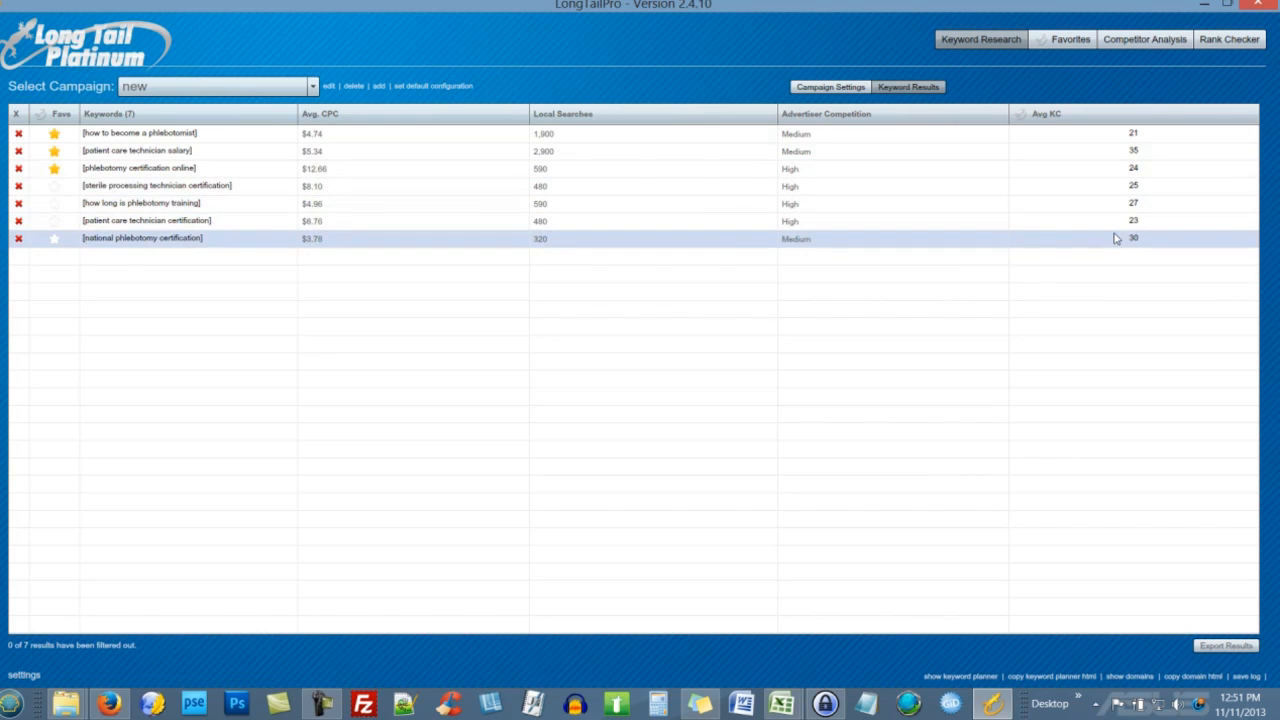
left_click(54, 186)
left_click(54, 204)
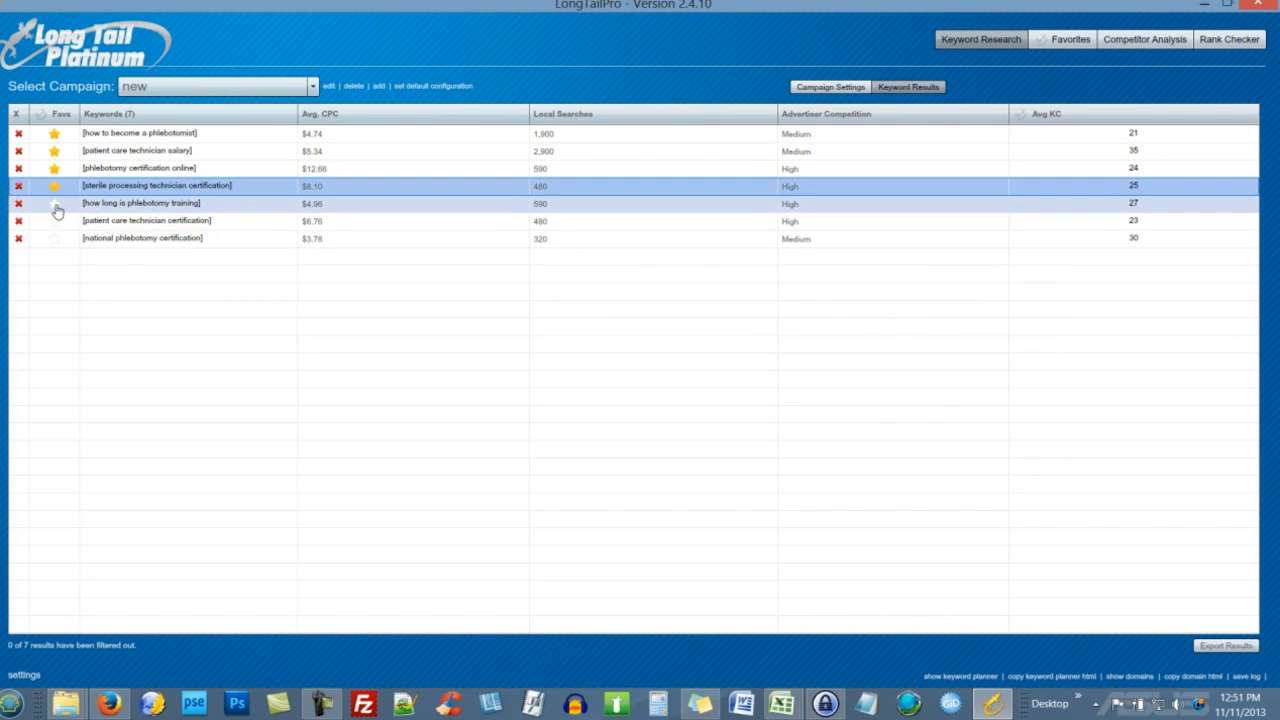
left_click(58, 237)
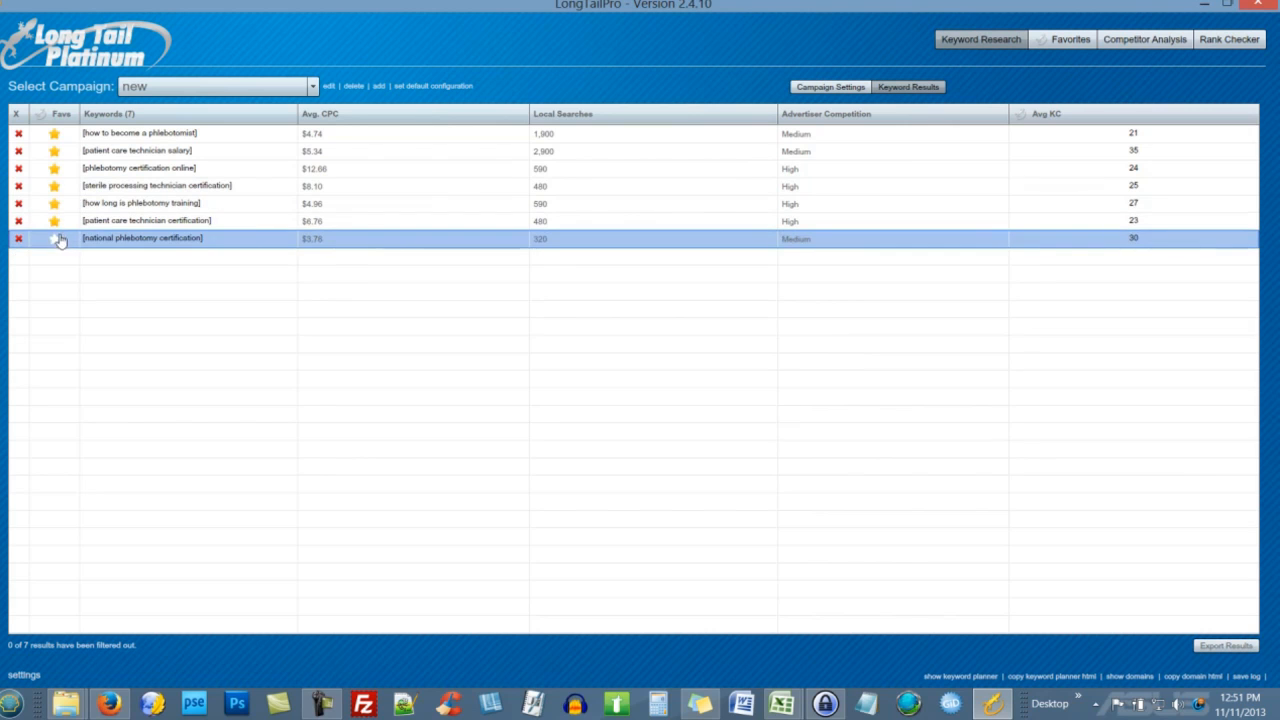
left_click(231, 134)
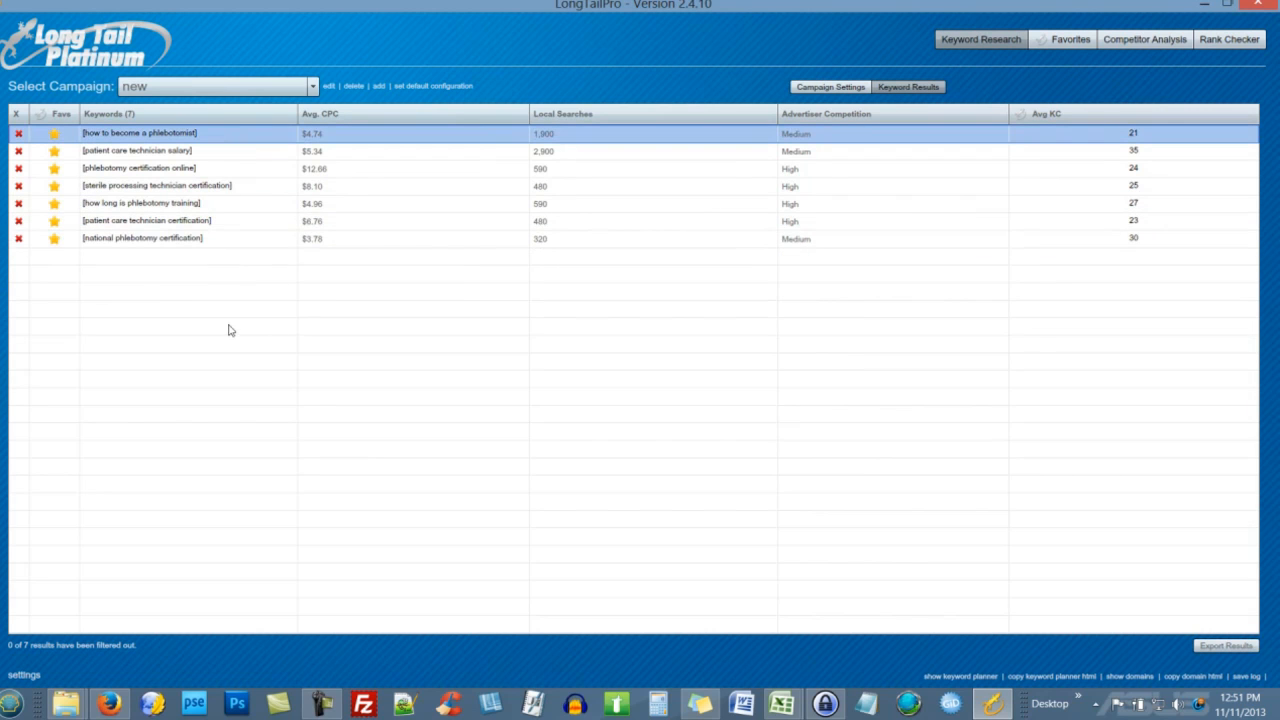